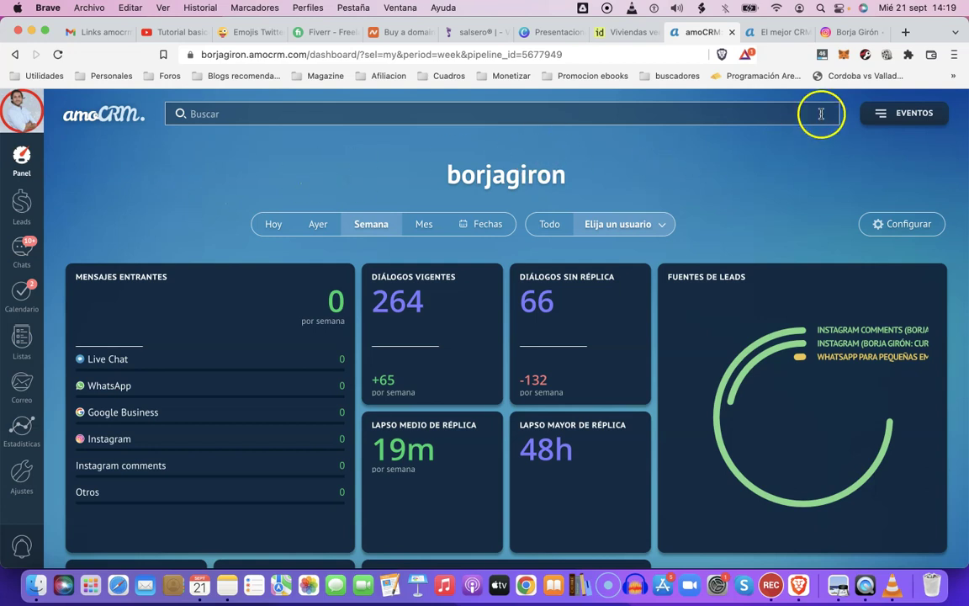
Look through the slides of the Instagram post asking for "LIBROS" in the comments, close it and return to amoCRM
{"action": "left_click", "coordinate": [851, 32]}
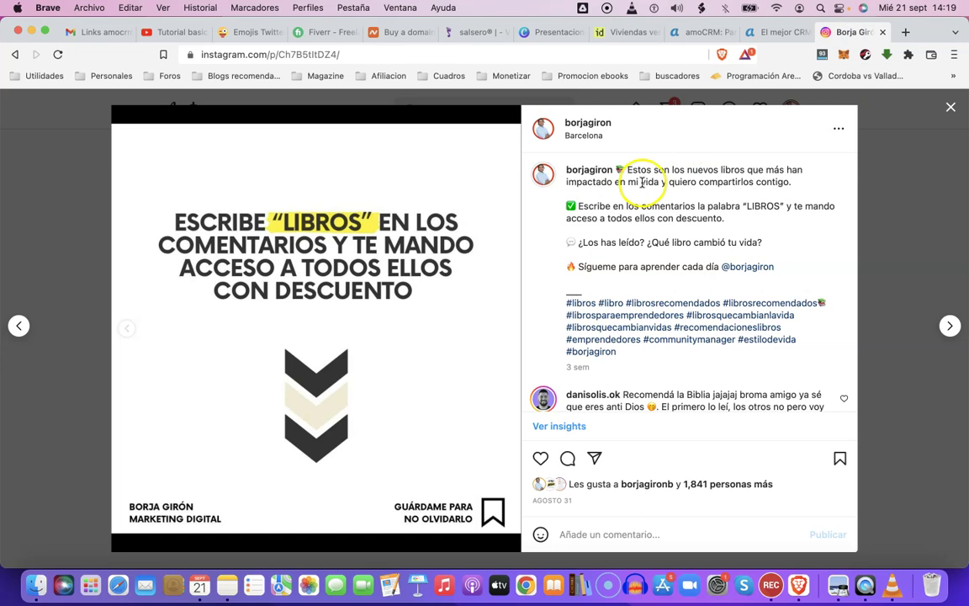
{"action": "left_click", "coordinate": [127, 328]}
{"action": "left_click", "coordinate": [128, 327]}
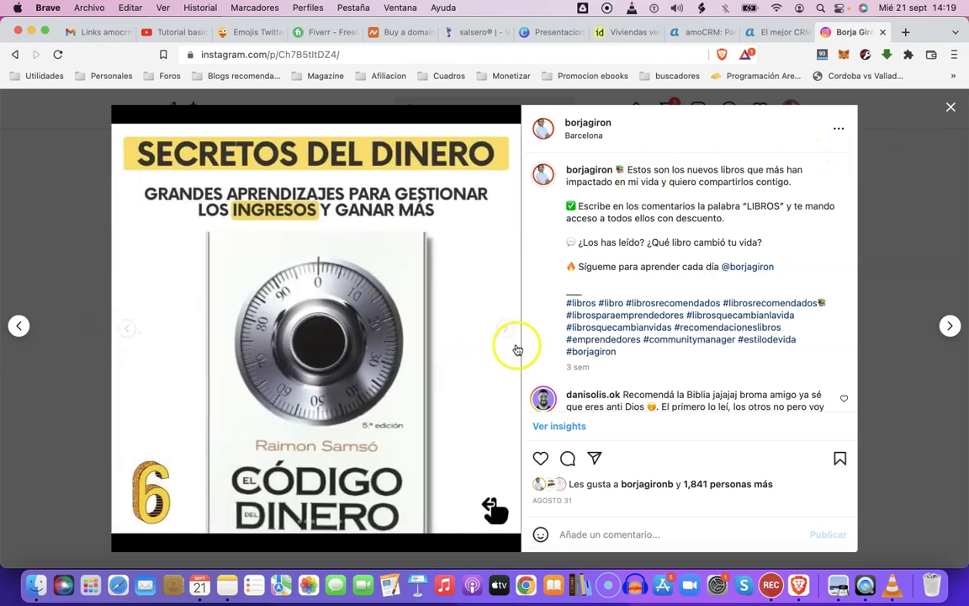
{"action": "left_click", "coordinate": [507, 328]}
{"action": "left_click", "coordinate": [508, 328]}
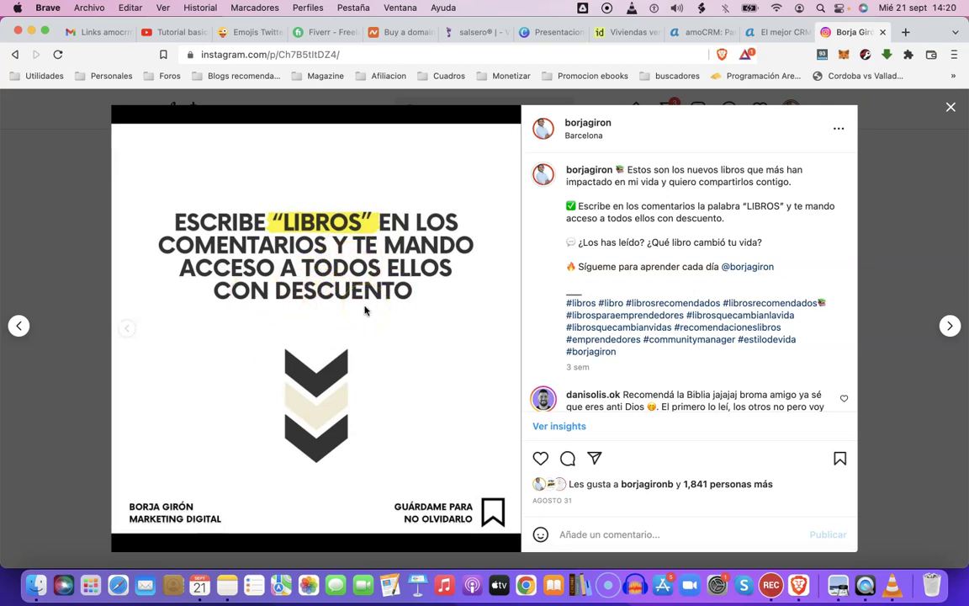
{"action": "left_click", "coordinate": [952, 110]}
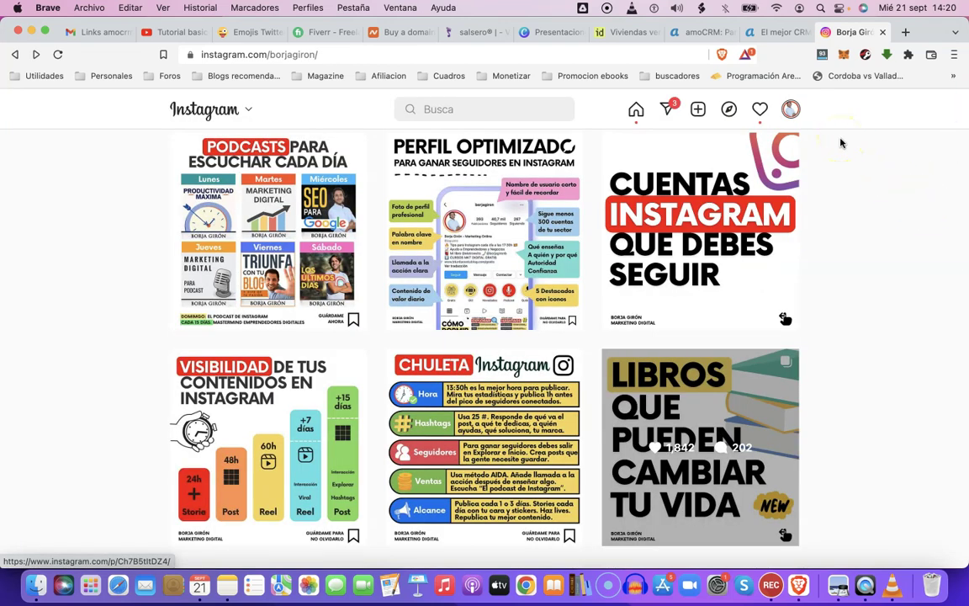
{"action": "left_click", "coordinate": [699, 33]}
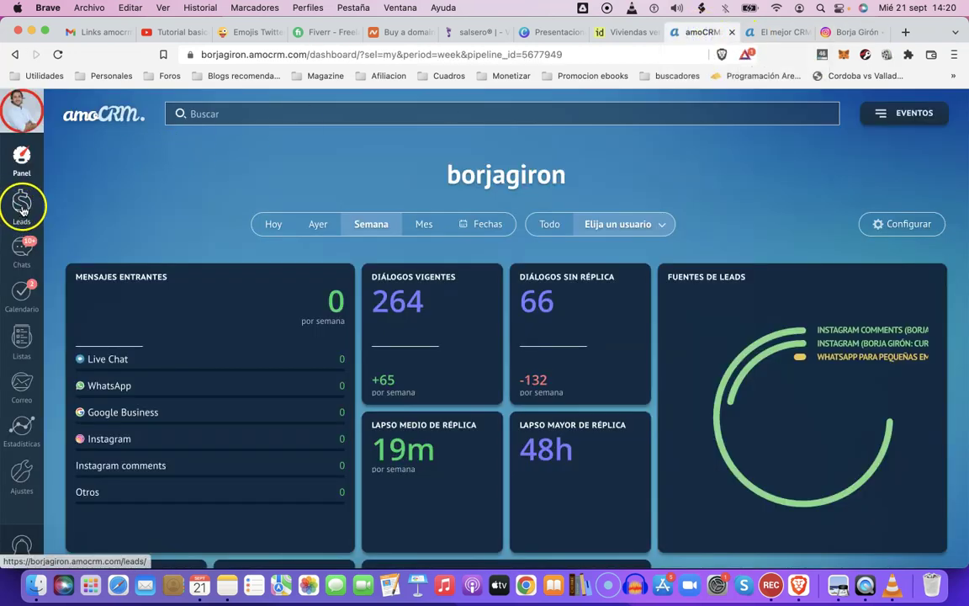
{"action": "mouse_move", "coordinate": [22, 209]}
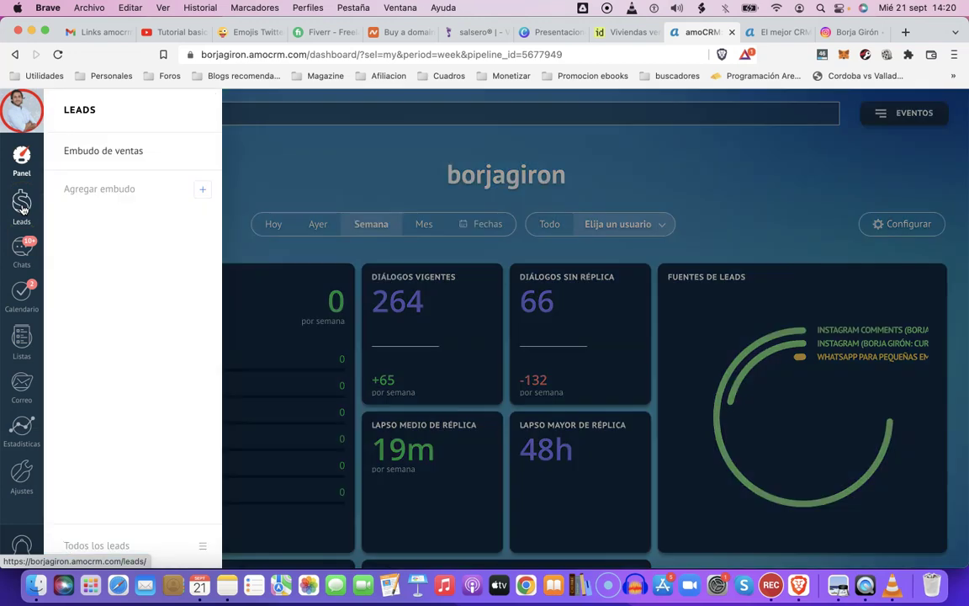
{"action": "left_click", "coordinate": [245, 173]}
{"action": "left_click", "coordinate": [24, 207]}
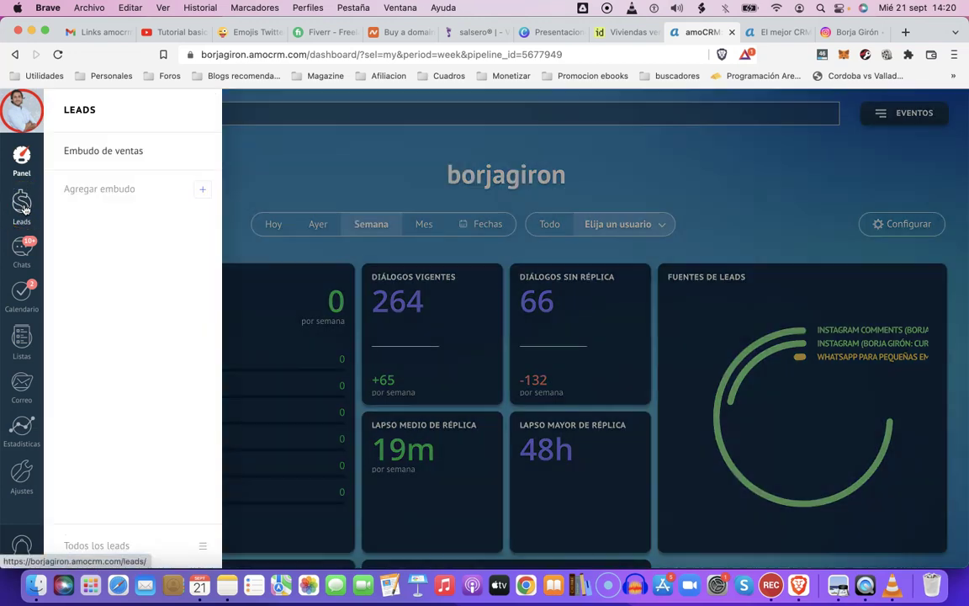
{"action": "left_click", "coordinate": [21, 207]}
{"action": "left_click", "coordinate": [276, 188]}
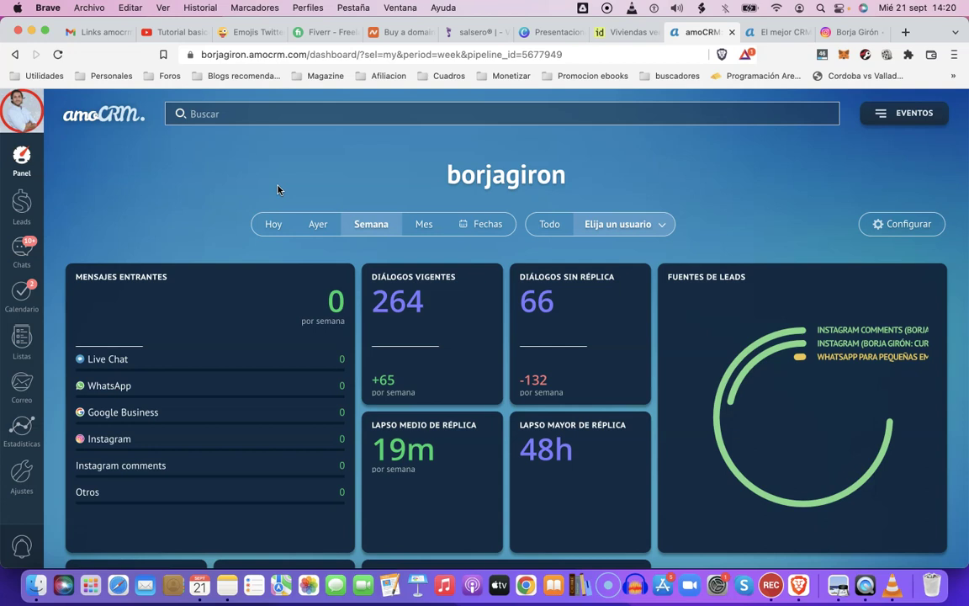
{"action": "left_click", "coordinate": [108, 243]}
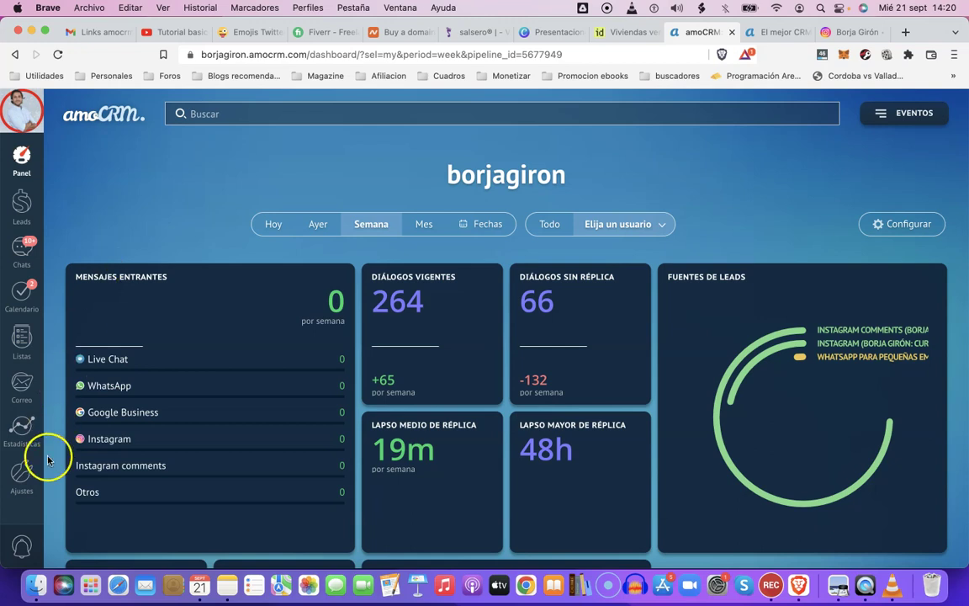
{"action": "left_click", "coordinate": [22, 337]}
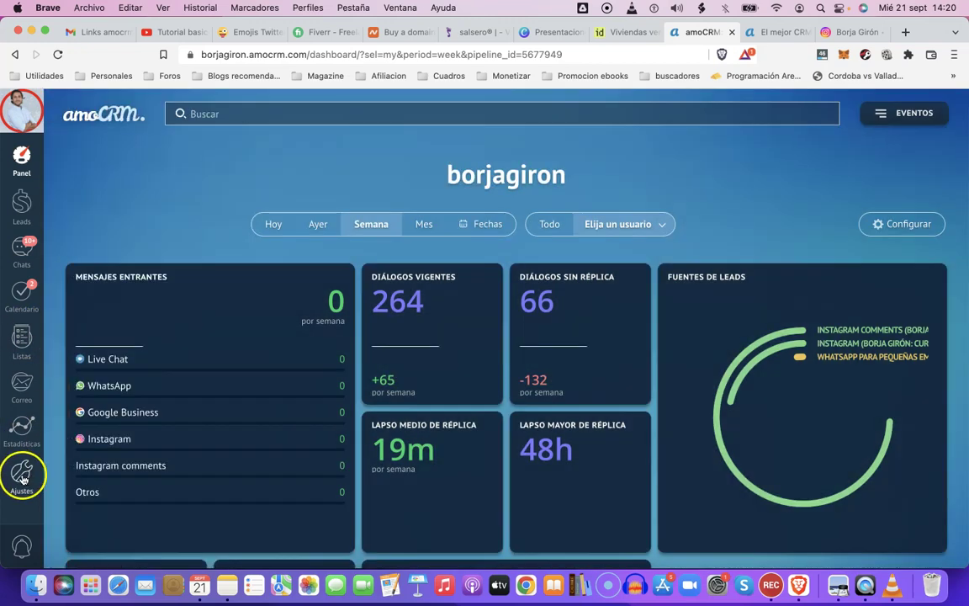
Create a new Salesbot in the communication tools settings from the template "Verificar los mensajes entrantes por las palabras clave"
{"action": "left_click", "coordinate": [22, 475]}
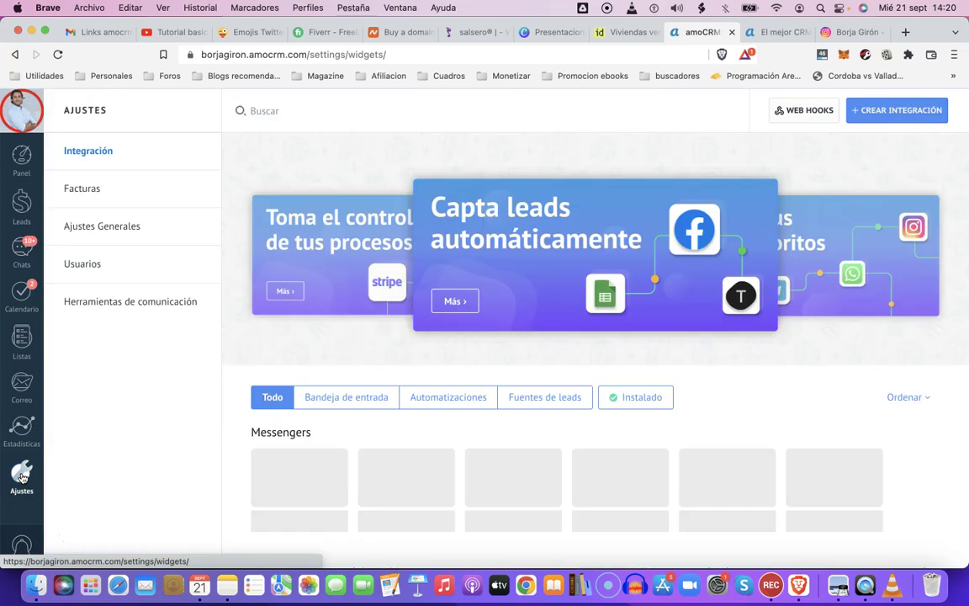
{"action": "left_click", "coordinate": [120, 303]}
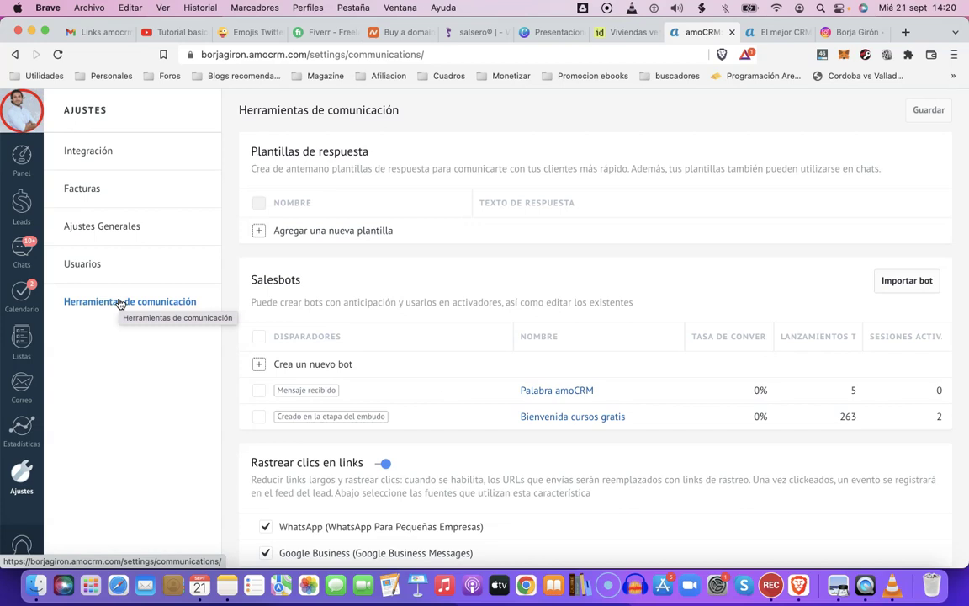
{"action": "left_click", "coordinate": [313, 363]}
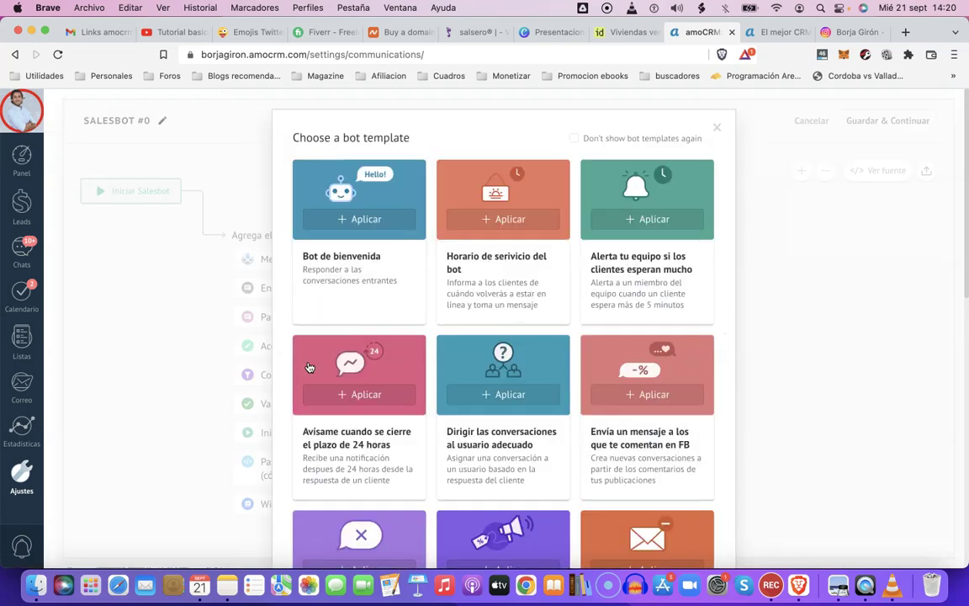
{"action": "scroll", "coordinate": [396, 326], "scroll_direction": "down", "scroll_amount": 5}
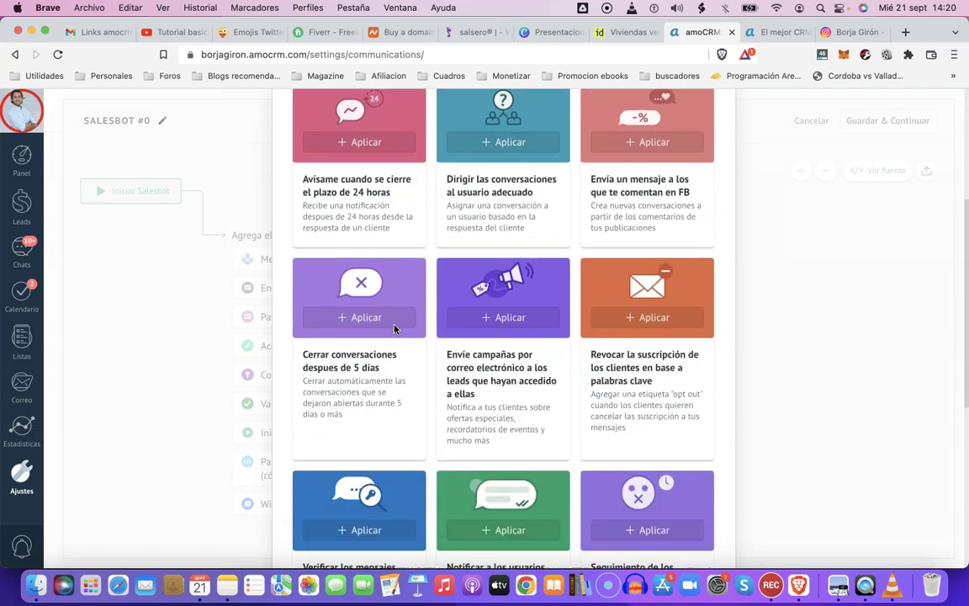
{"action": "scroll", "coordinate": [396, 328], "scroll_direction": "down", "scroll_amount": 4}
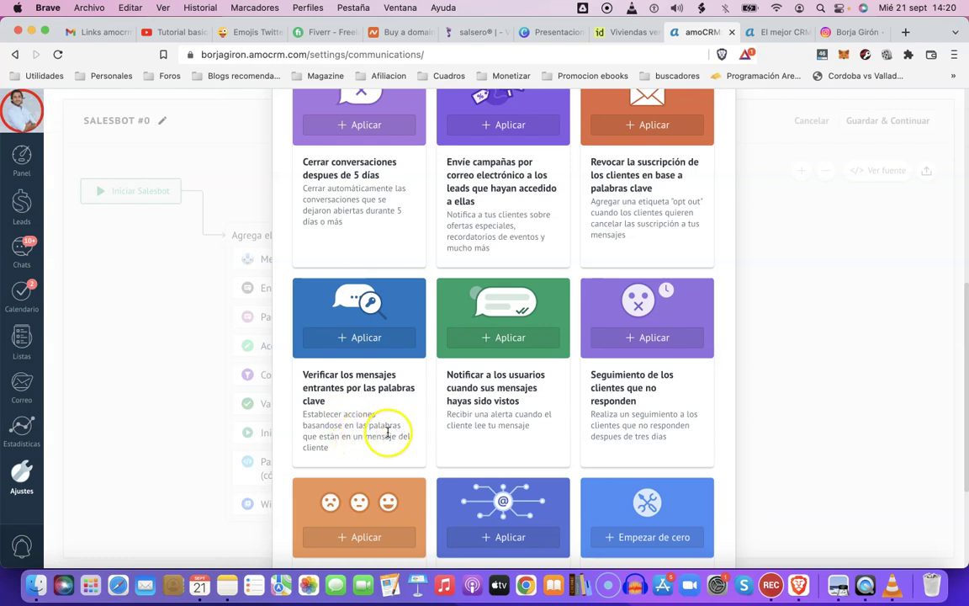
{"action": "left_click", "coordinate": [360, 338]}
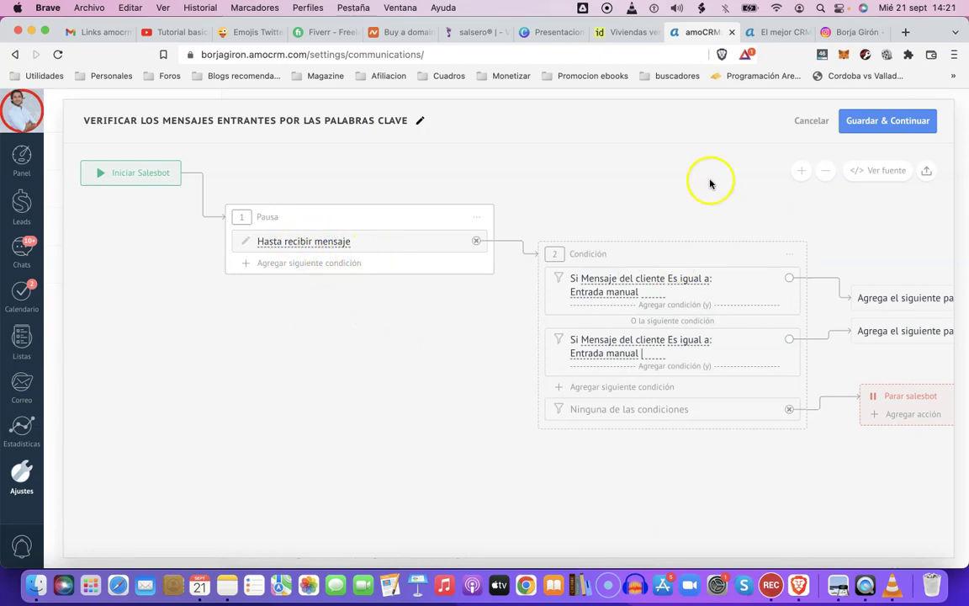
Set the first condition to match the client message "gratis" and the second to match "Gratis"
{"action": "scroll", "coordinate": [707, 180], "scroll_direction": "right", "scroll_amount": 6}
{"action": "scroll", "coordinate": [707, 180], "scroll_direction": "down", "scroll_amount": 2}
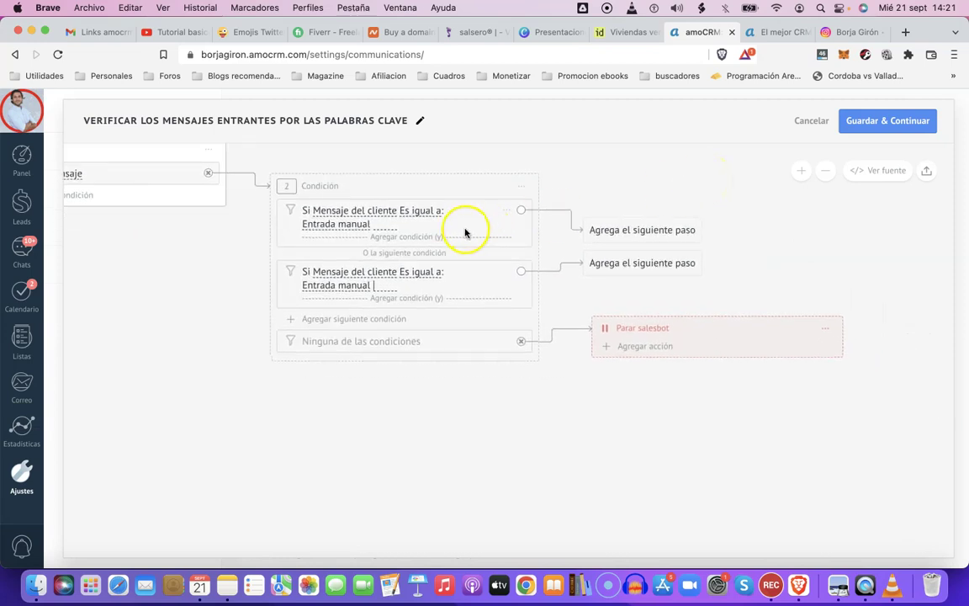
{"action": "left_click", "coordinate": [384, 224]}
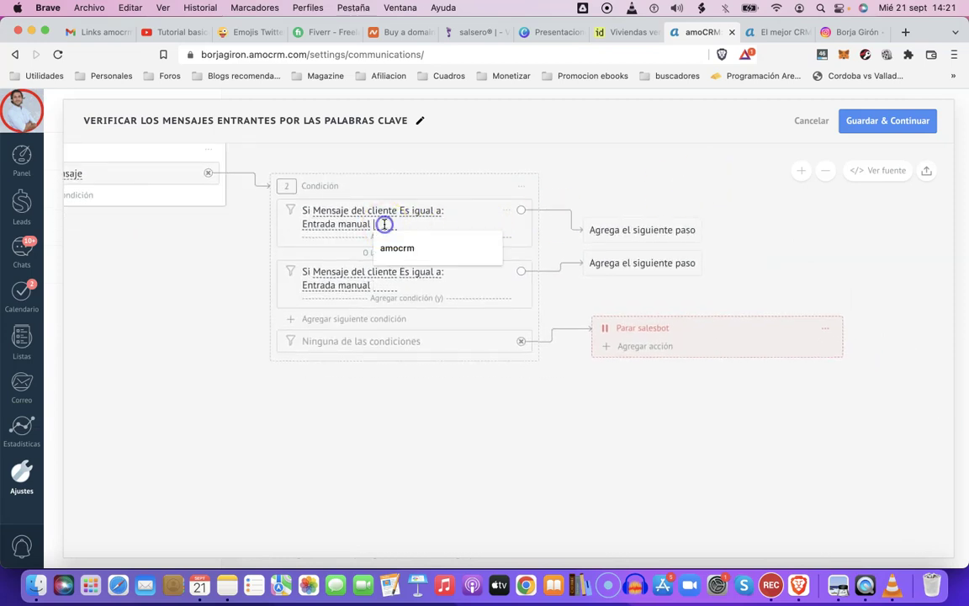
{"action": "type", "text": "gratis"}
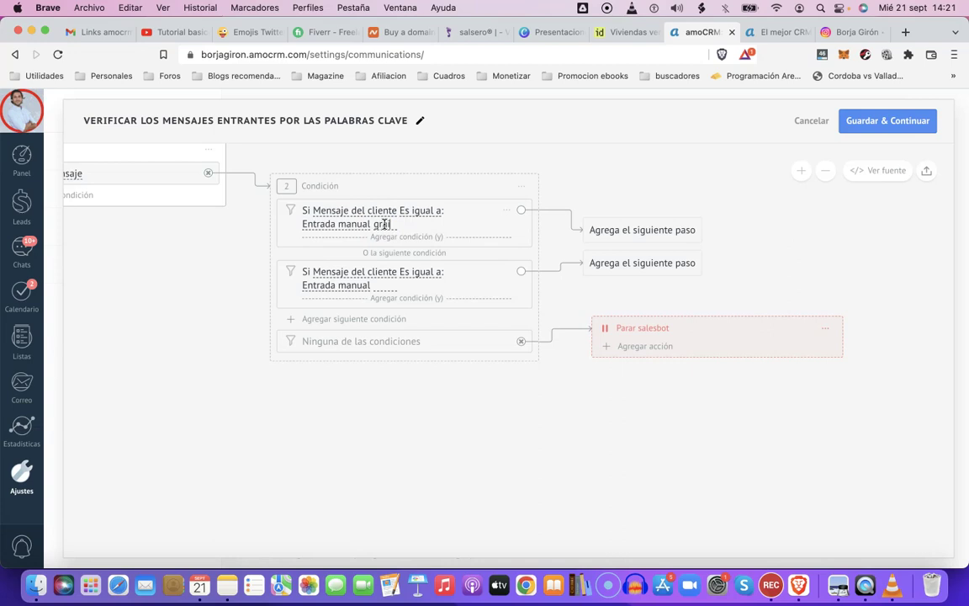
{"action": "left_click", "coordinate": [381, 286]}
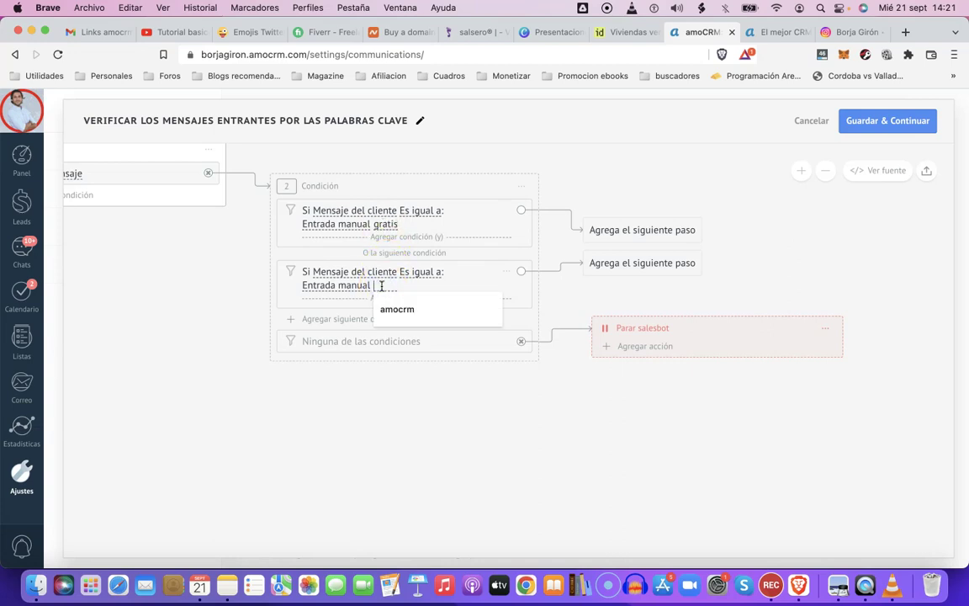
{"action": "type", "text": "Gratis"}
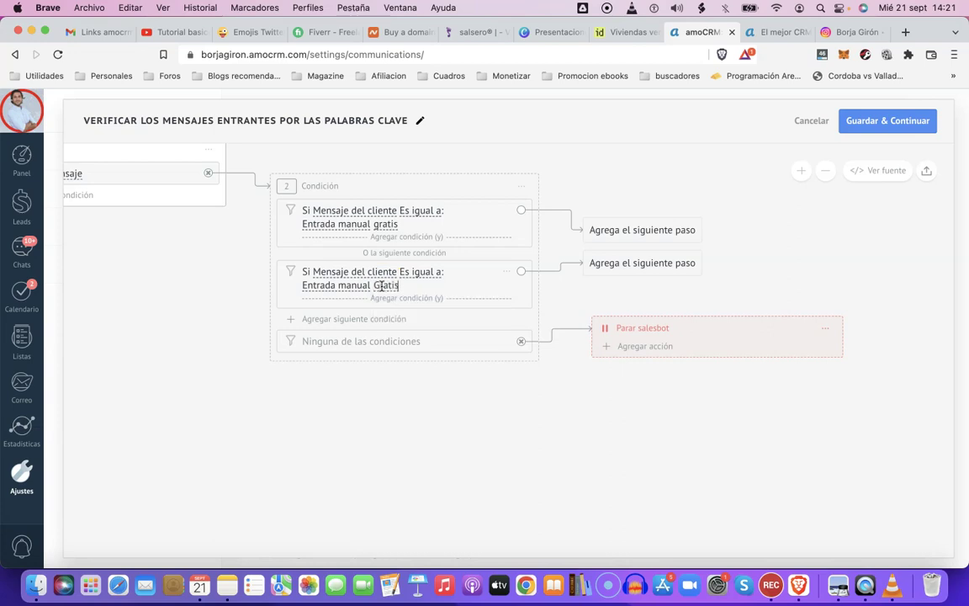
Add a third alternative condition that matches the client message "GRATIS"
{"action": "left_click", "coordinate": [401, 304]}
{"action": "left_click", "coordinate": [367, 319]}
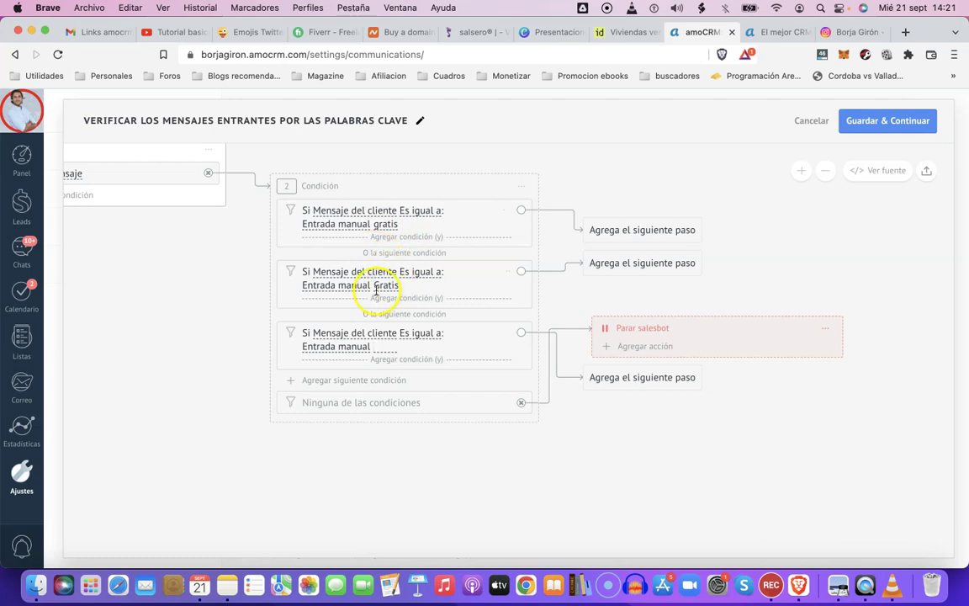
{"action": "left_click", "coordinate": [379, 342]}
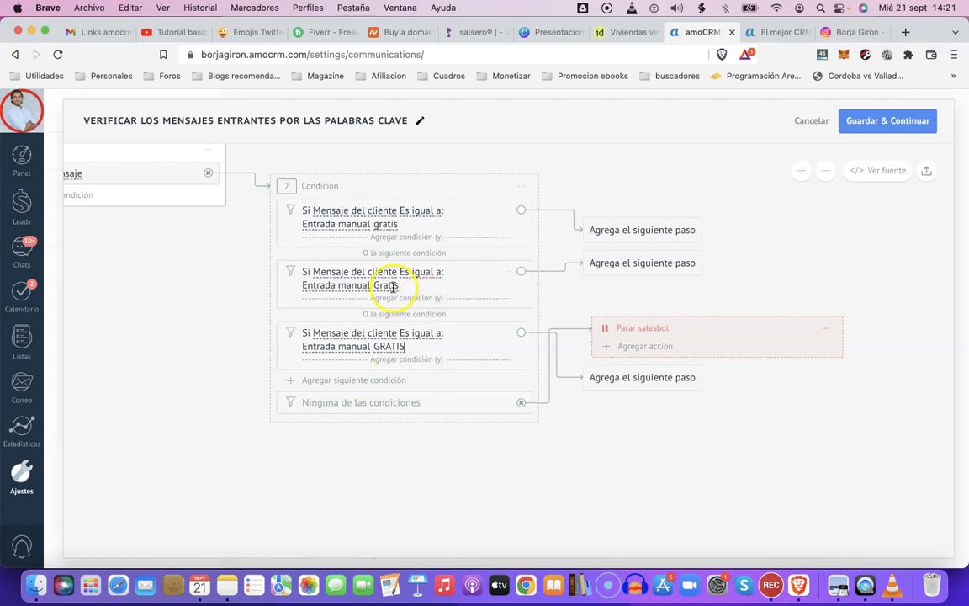
{"action": "left_click", "coordinate": [407, 298]}
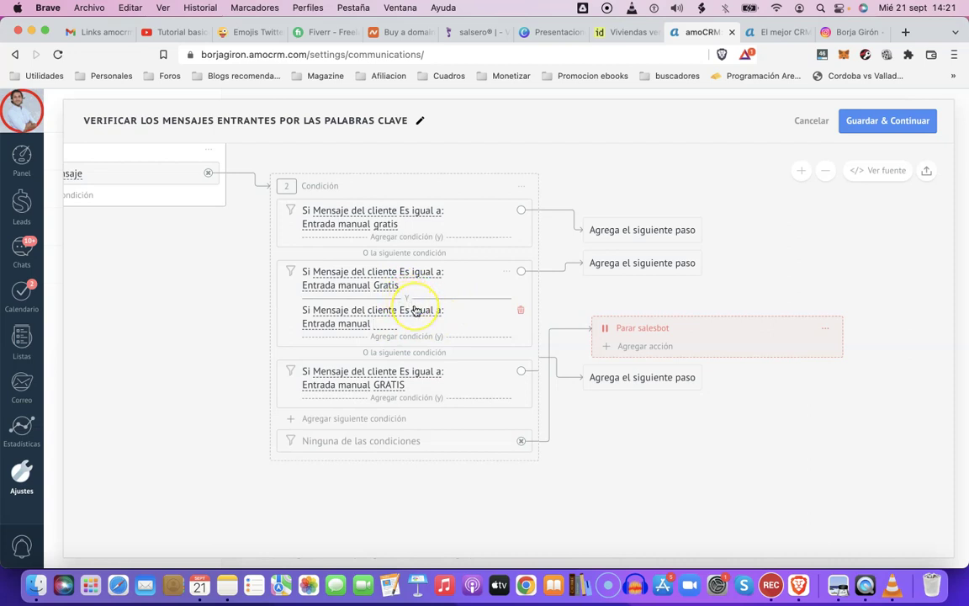
{"action": "left_click", "coordinate": [520, 311]}
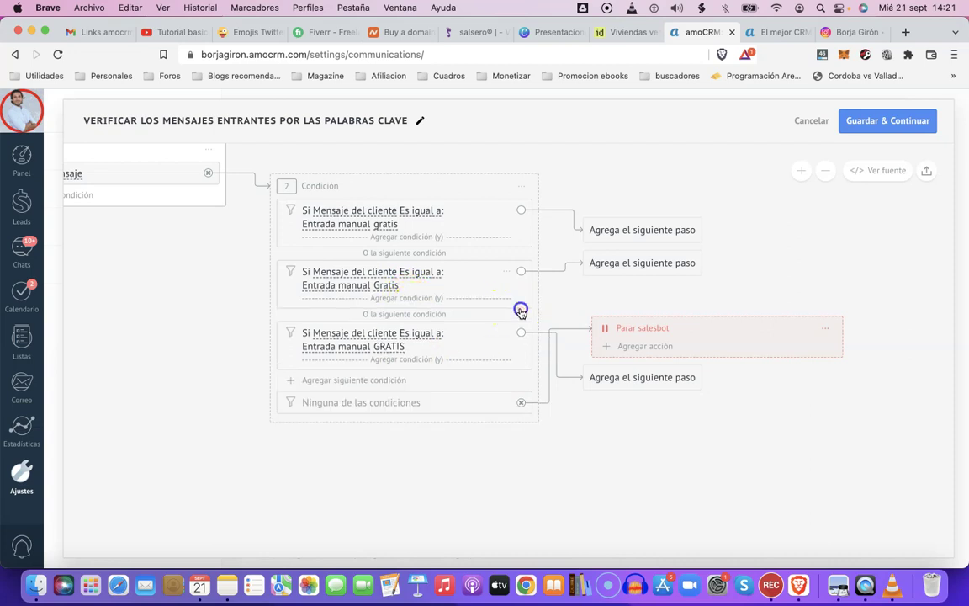
{"action": "left_click", "coordinate": [639, 230]}
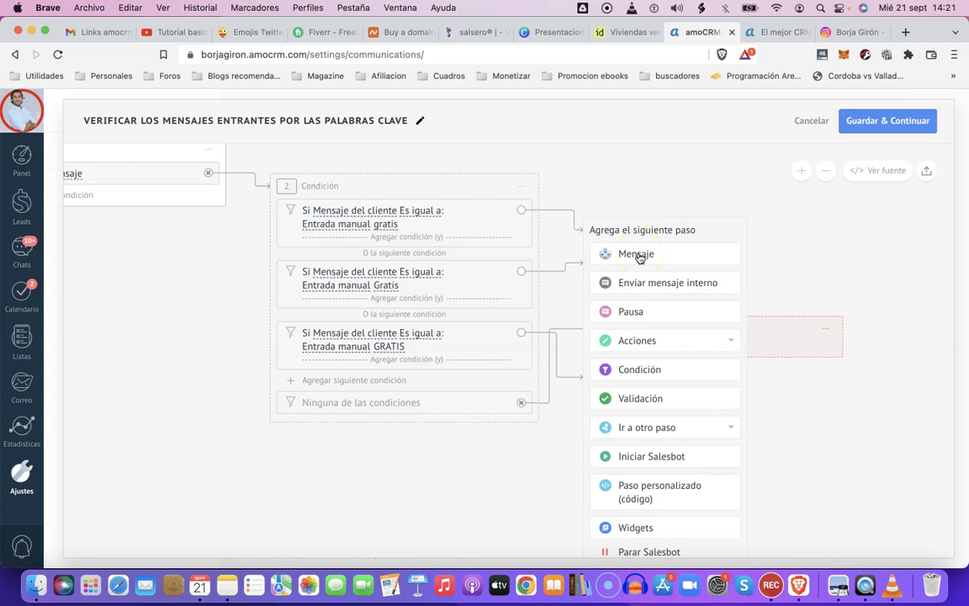
{"action": "left_click", "coordinate": [640, 255]}
{"action": "left_click", "coordinate": [480, 254]}
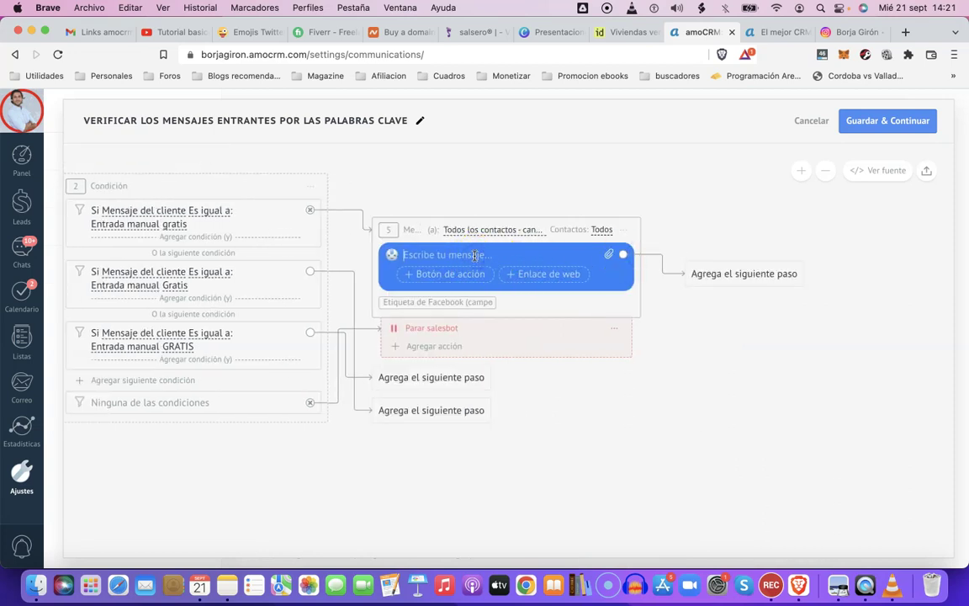
{"action": "type", "text": "¡"}
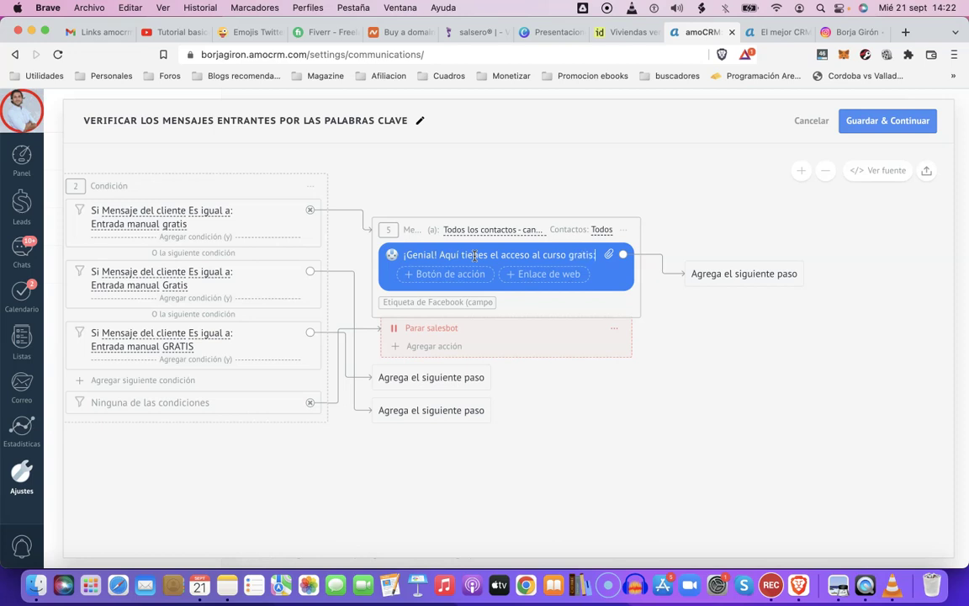
{"action": "type", "text": "https://triunfacontublog.com"}
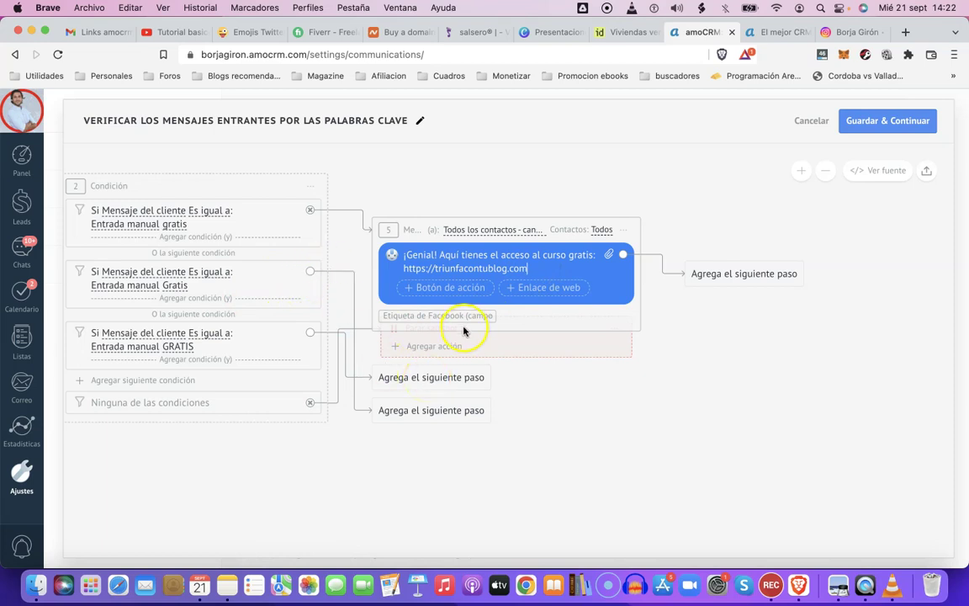
Move the stop-salesbot block and both empty next-step placeholders further down, spaced apart below the message step
{"action": "left_click_drag", "start_coordinate": [389, 344], "coordinate": [389, 480]}
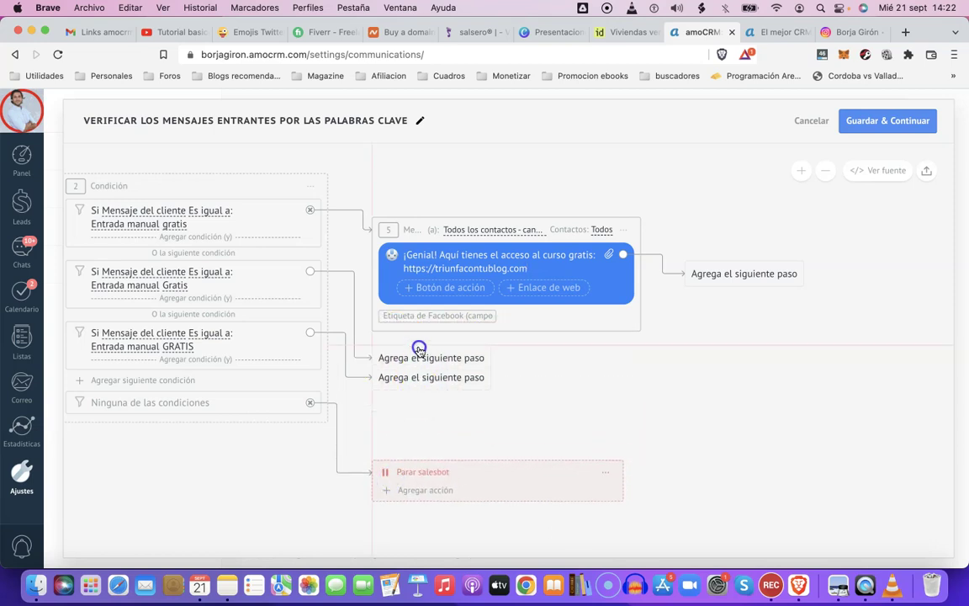
{"action": "left_click_drag", "start_coordinate": [418, 375], "coordinate": [411, 409]}
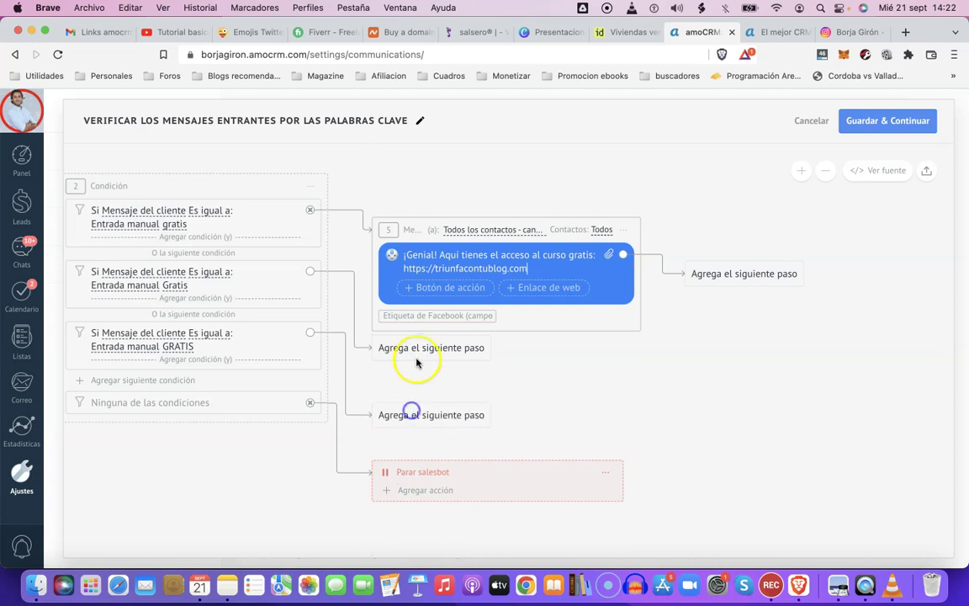
{"action": "left_click_drag", "start_coordinate": [421, 345], "coordinate": [417, 366]}
Link the "Gratis" condition to the existing message step 5 by going to another step
{"action": "left_click", "coordinate": [412, 360]}
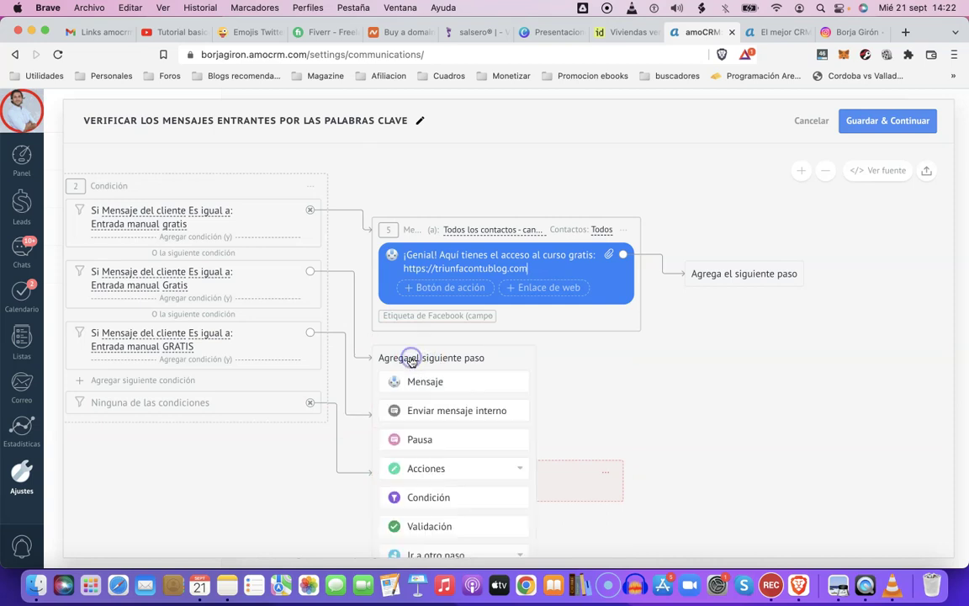
{"action": "scroll", "coordinate": [452, 433], "scroll_direction": "down", "scroll_amount": 2}
{"action": "scroll", "coordinate": [451, 434], "scroll_direction": "down", "scroll_amount": 1}
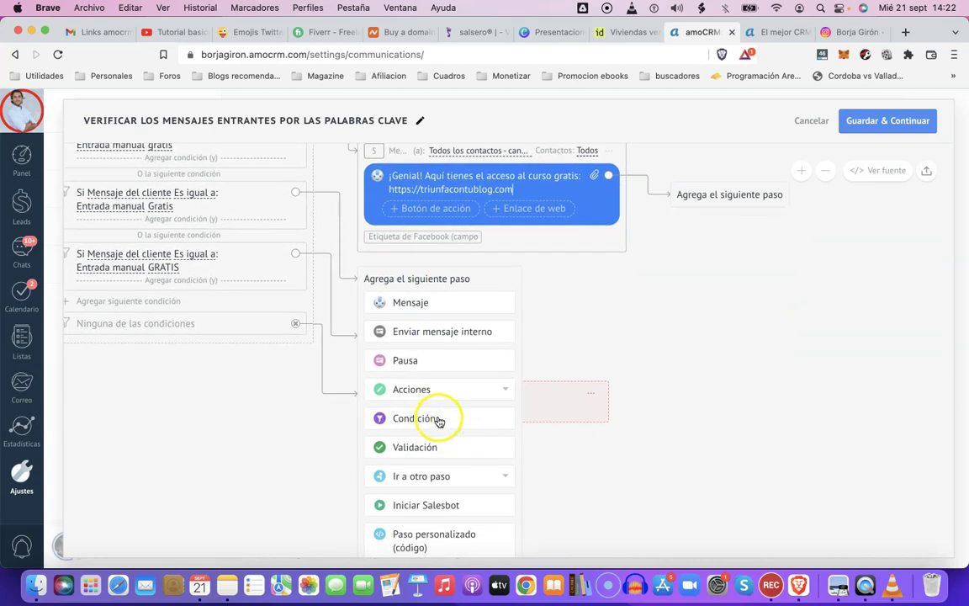
{"action": "left_click", "coordinate": [419, 480]}
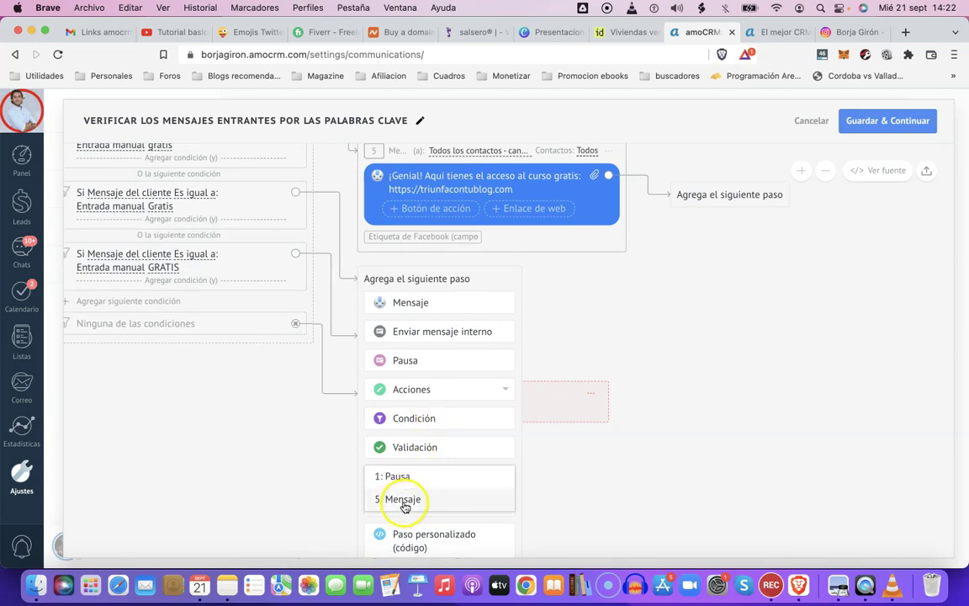
{"action": "left_click", "coordinate": [408, 506]}
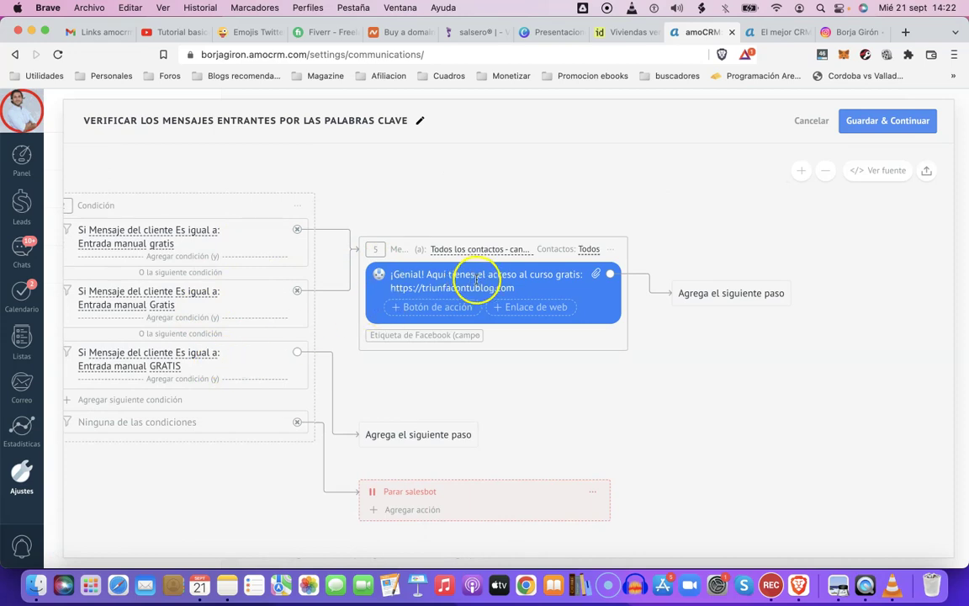
Link the "GRATIS" condition to the existing message step 5 by going to another step
{"action": "left_click", "coordinate": [409, 433]}
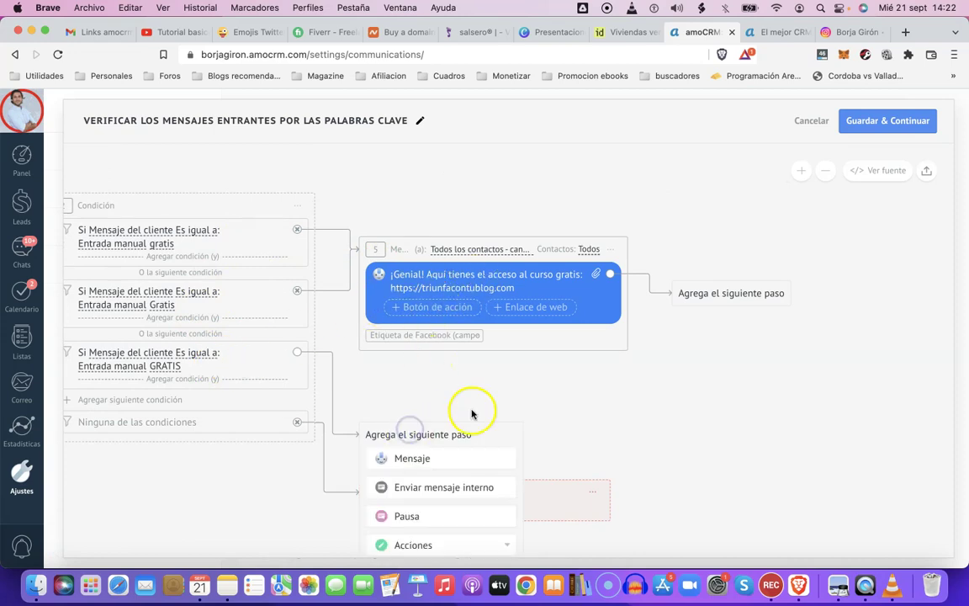
{"action": "scroll", "coordinate": [472, 411], "scroll_direction": "down", "scroll_amount": 4}
{"action": "left_click", "coordinate": [412, 488]}
{"action": "left_click", "coordinate": [391, 506]}
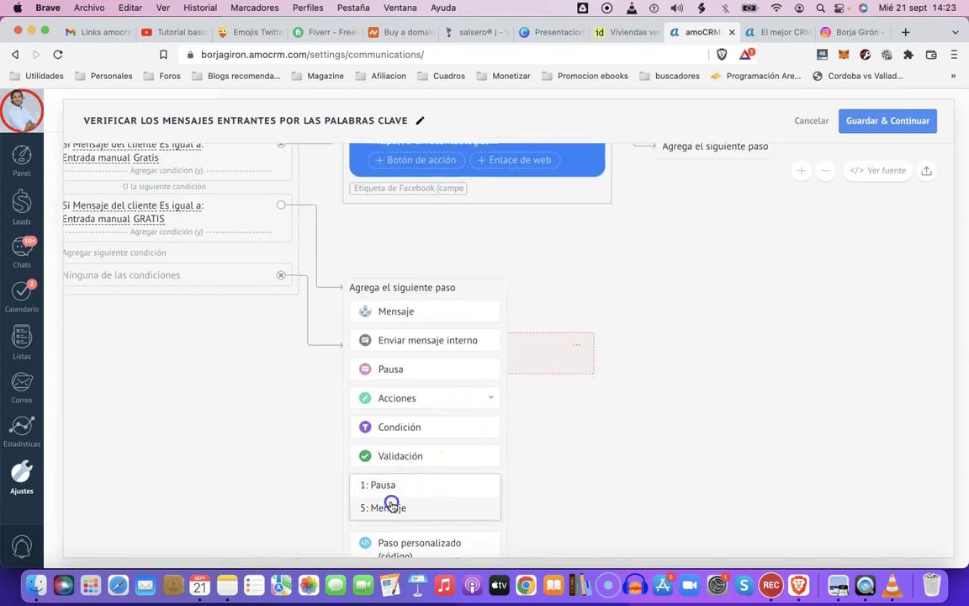
{"action": "scroll", "coordinate": [626, 269], "scroll_direction": "up", "scroll_amount": 3}
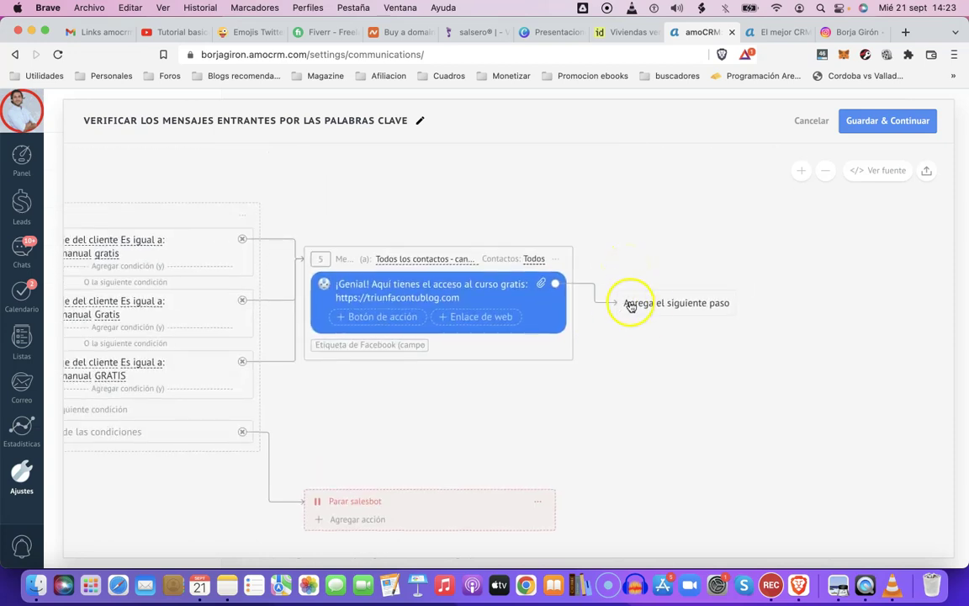
Try a pause step with the "Temporizador" option after message step 5, and delete that pause block
{"action": "left_click", "coordinate": [681, 304]}
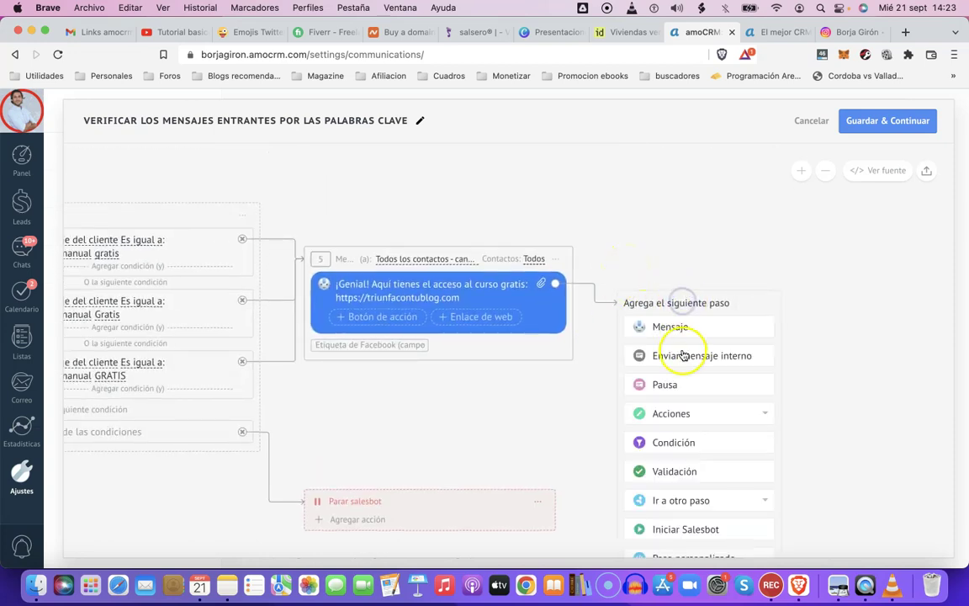
{"action": "left_click", "coordinate": [670, 383]}
{"action": "left_click", "coordinate": [504, 329]}
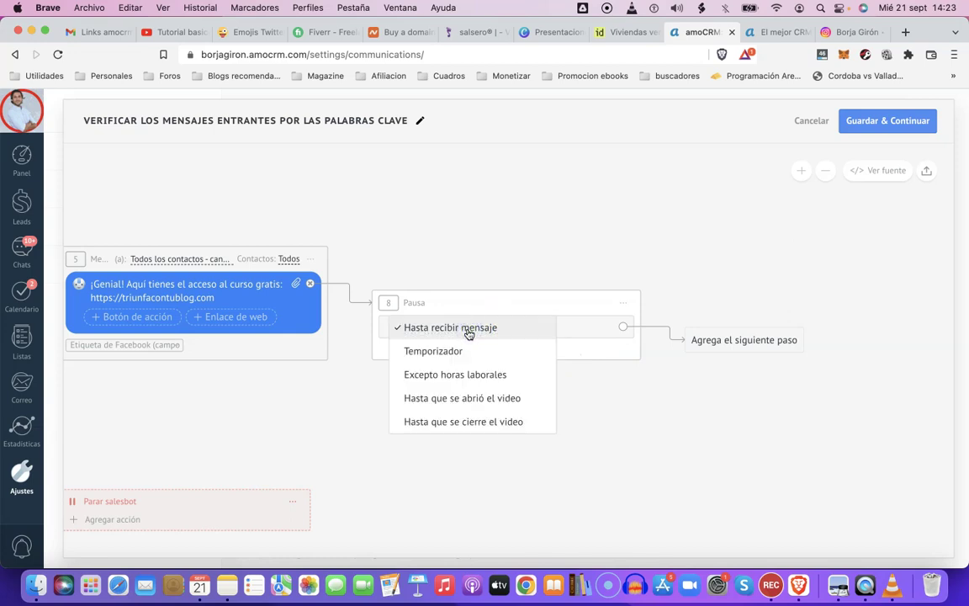
{"action": "left_click", "coordinate": [447, 350]}
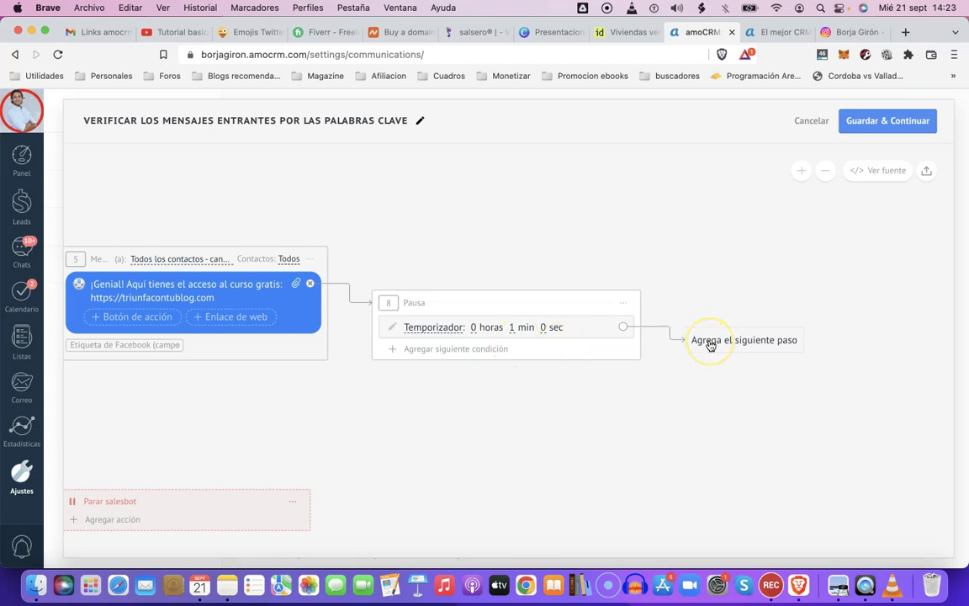
{"action": "left_click", "coordinate": [625, 306]}
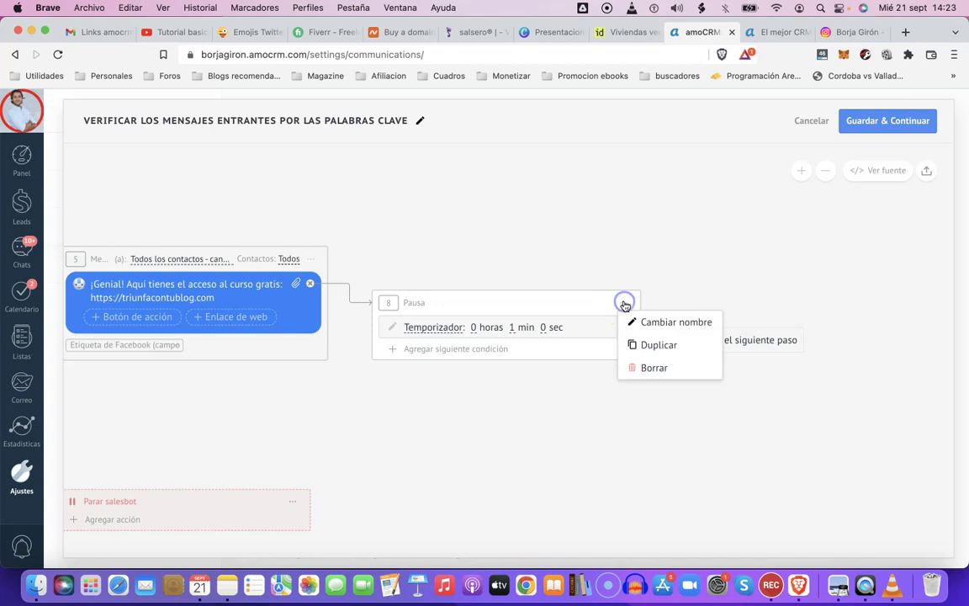
{"action": "left_click", "coordinate": [642, 366]}
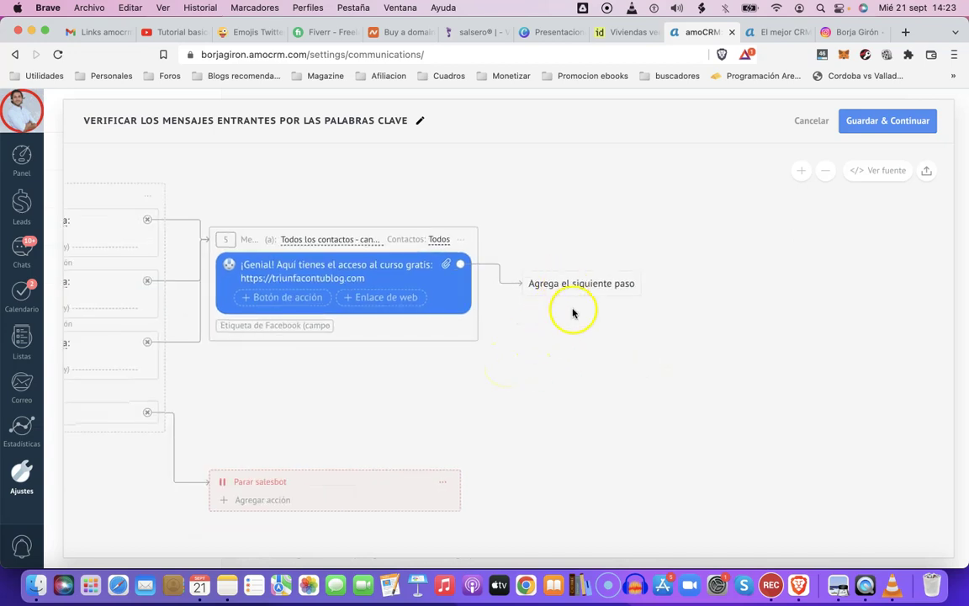
Try a stop-salesbot block as the step following message step 5, and delete that block
{"action": "left_click", "coordinate": [572, 286]}
{"action": "scroll", "coordinate": [579, 428], "scroll_direction": "down", "scroll_amount": 5}
{"action": "left_click", "coordinate": [615, 328]}
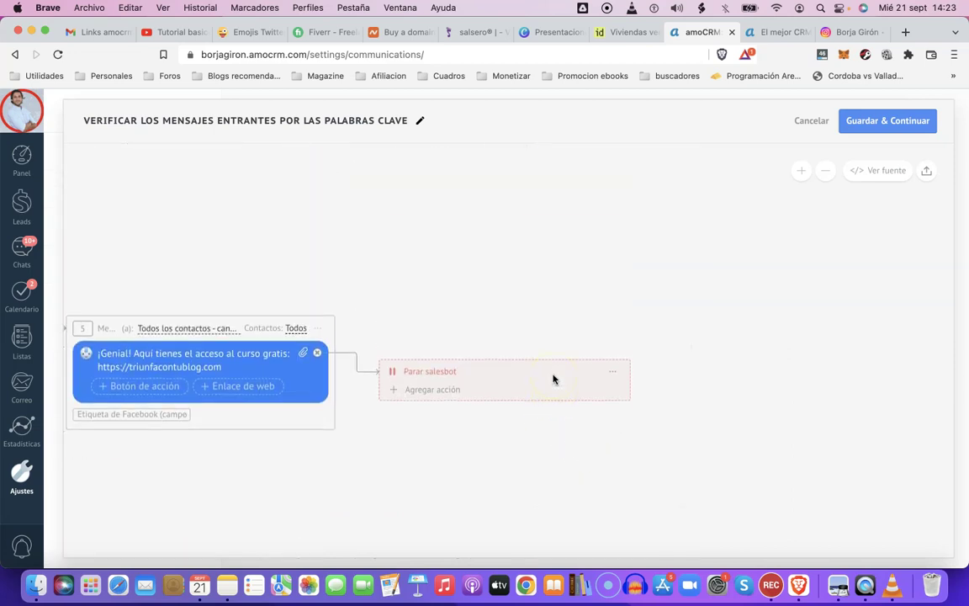
{"action": "left_click", "coordinate": [639, 357]}
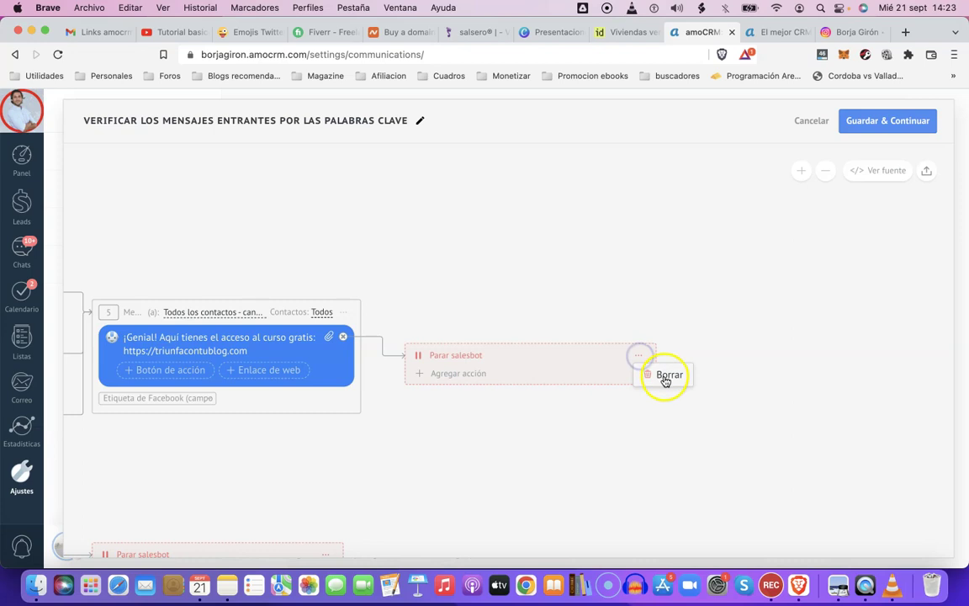
{"action": "left_click", "coordinate": [666, 375]}
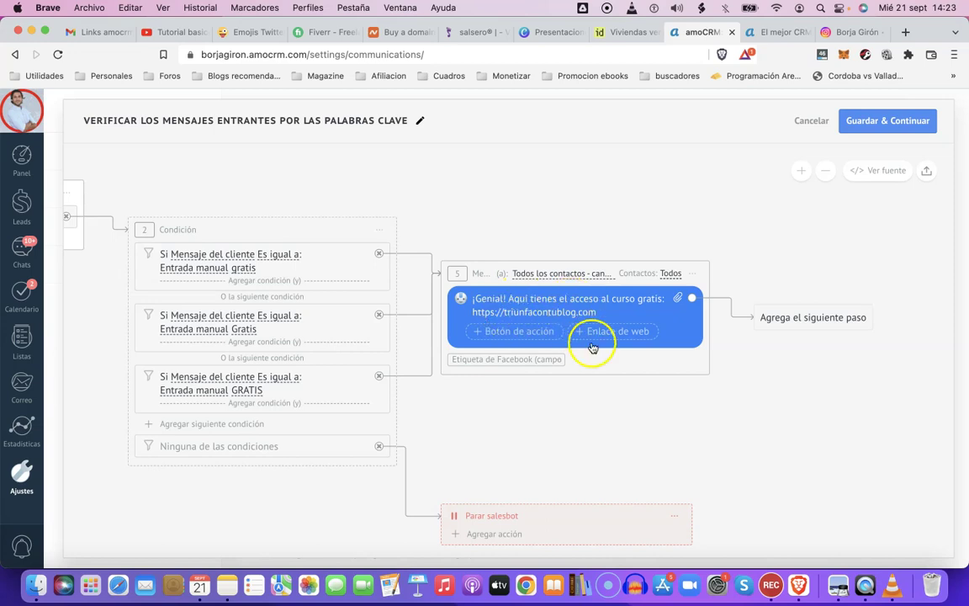
Save the bot and finish its message-received trigger without lead conditions, turning off "Dejar el mensaje sin respuesta"
{"action": "left_click", "coordinate": [888, 121]}
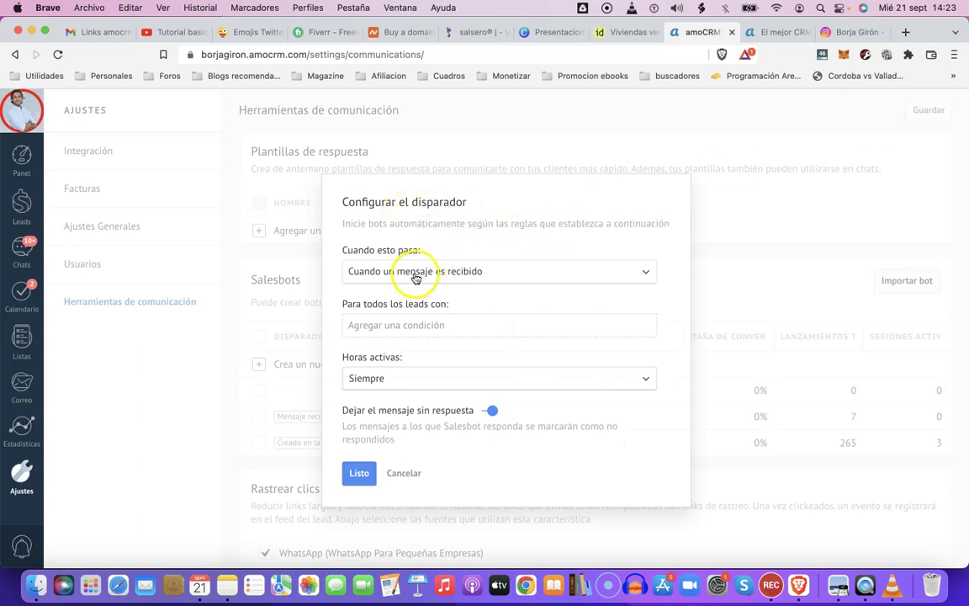
{"action": "left_click", "coordinate": [392, 326]}
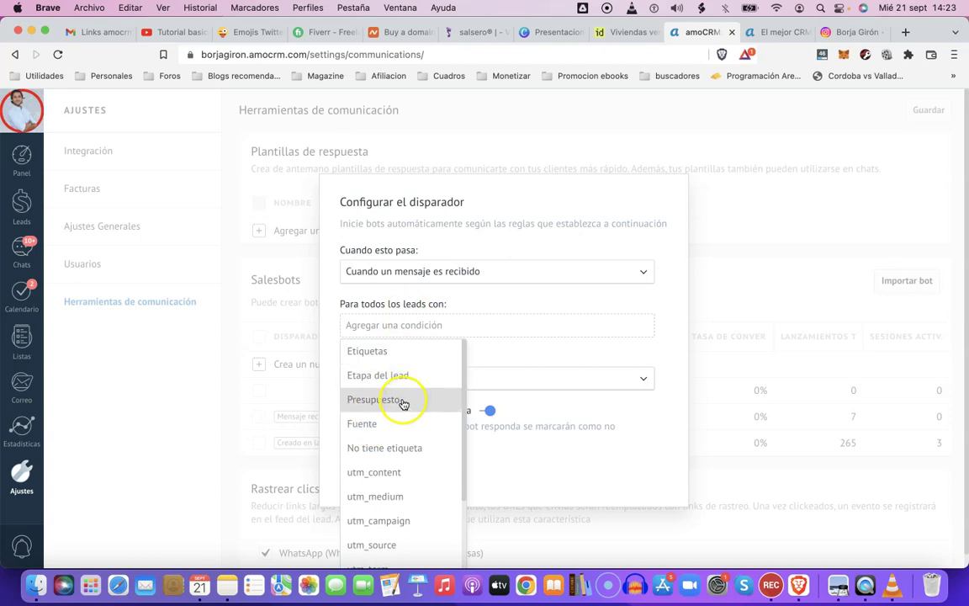
{"action": "left_click", "coordinate": [422, 310]}
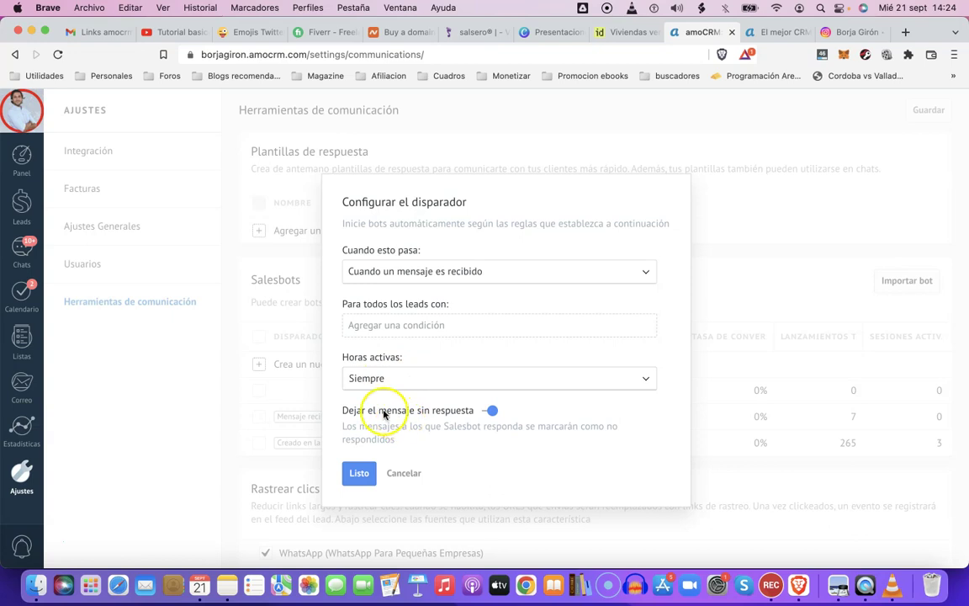
{"action": "left_click", "coordinate": [488, 411]}
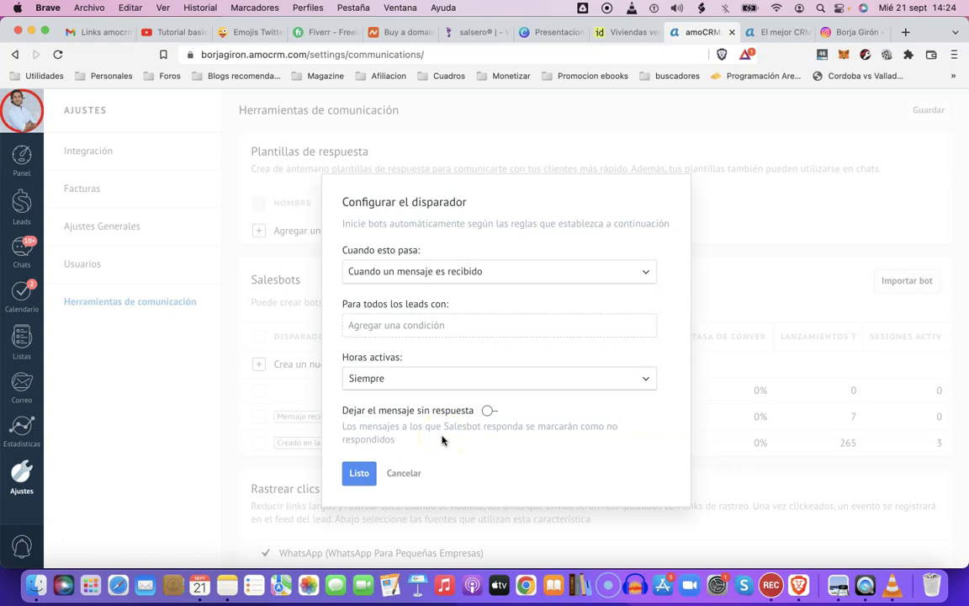
{"action": "left_click", "coordinate": [359, 472]}
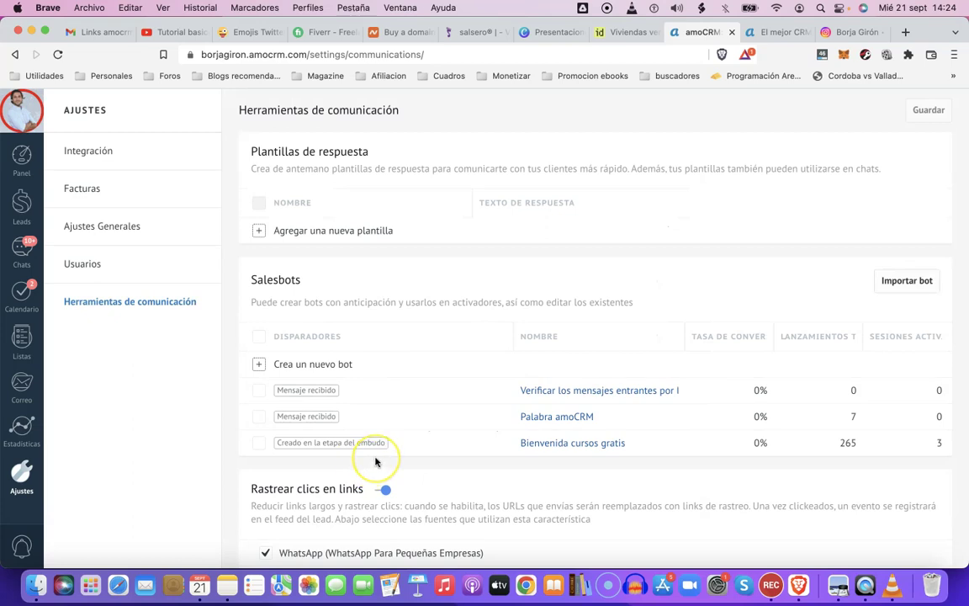
Rename the newly created salesbot as "Palabra gratis" and save the communication settings
{"action": "mouse_move", "coordinate": [443, 385]}
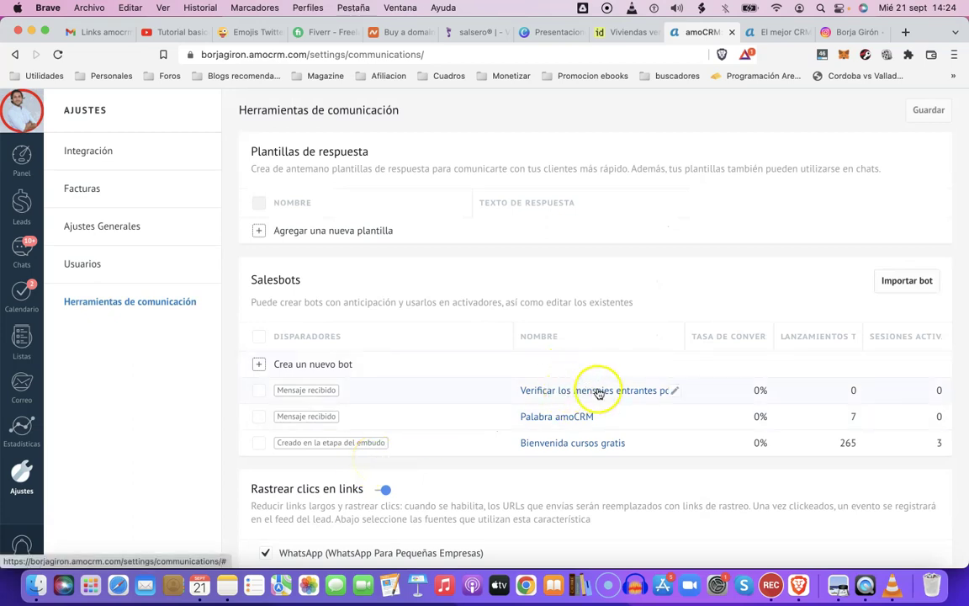
{"action": "left_click", "coordinate": [676, 393]}
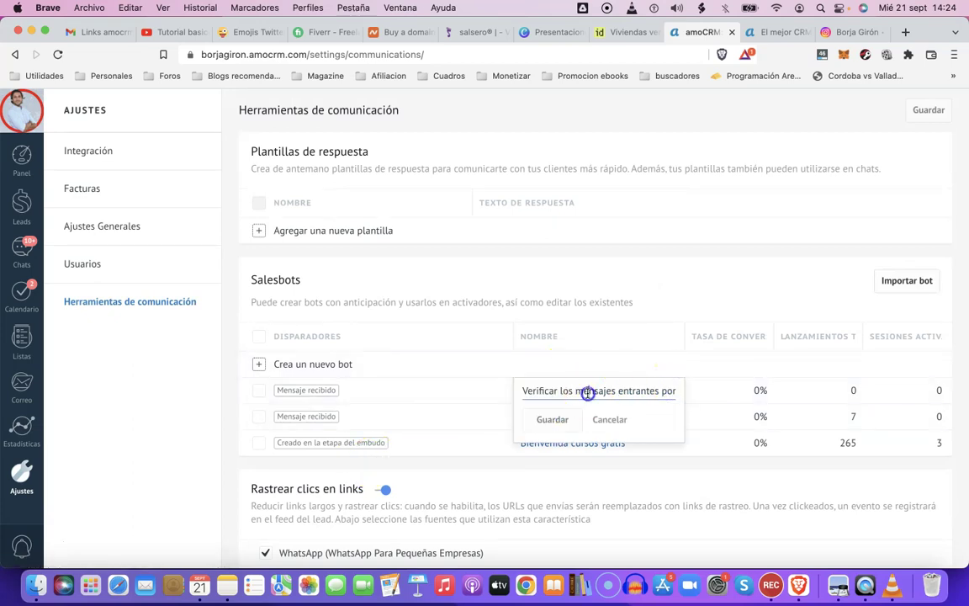
{"action": "triple_click", "coordinate": [587, 393]}
{"action": "type", "text": "Palabra"}
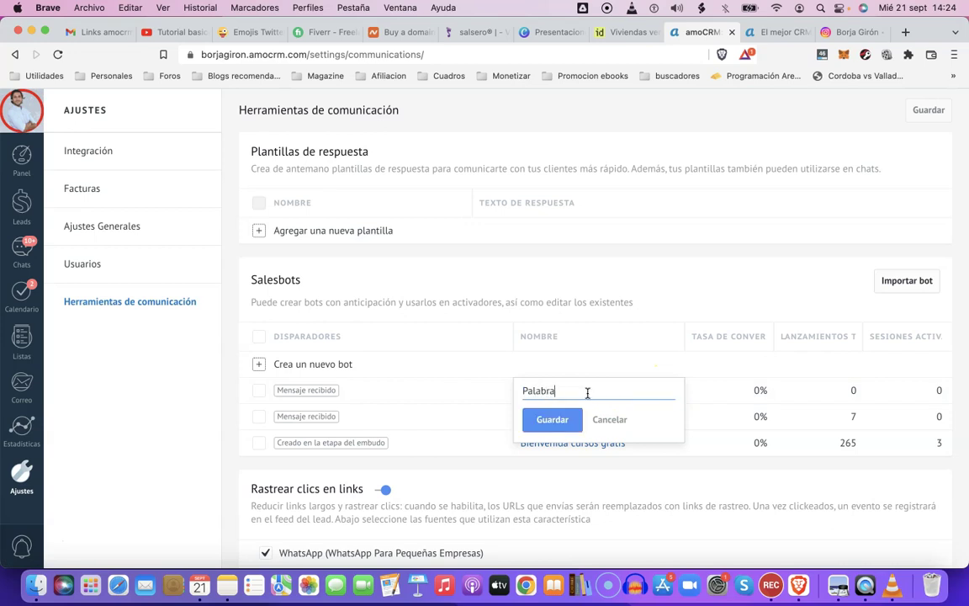
{"action": "type", "text": " gratis"}
{"action": "left_click", "coordinate": [548, 421]}
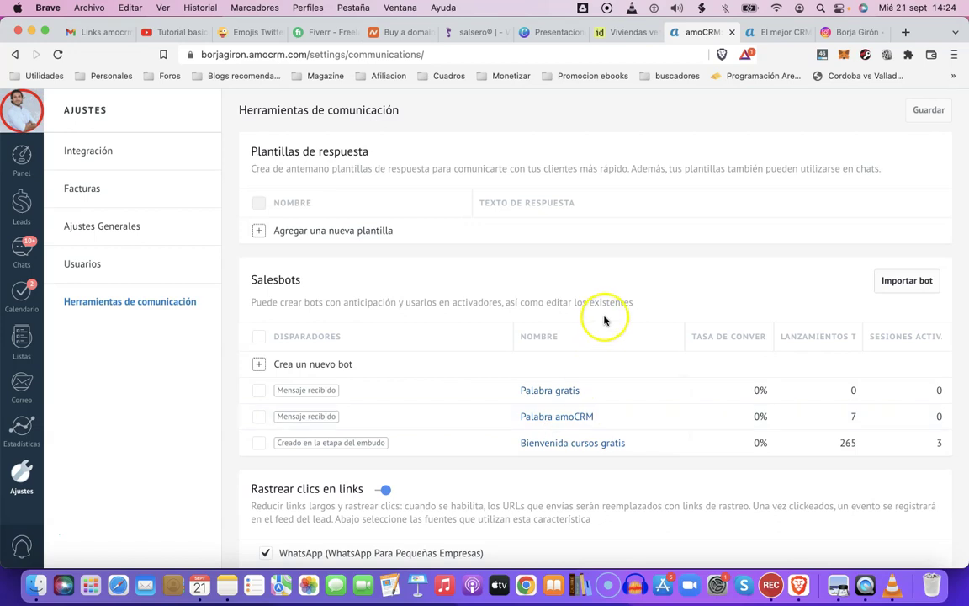
{"action": "left_click", "coordinate": [930, 110]}
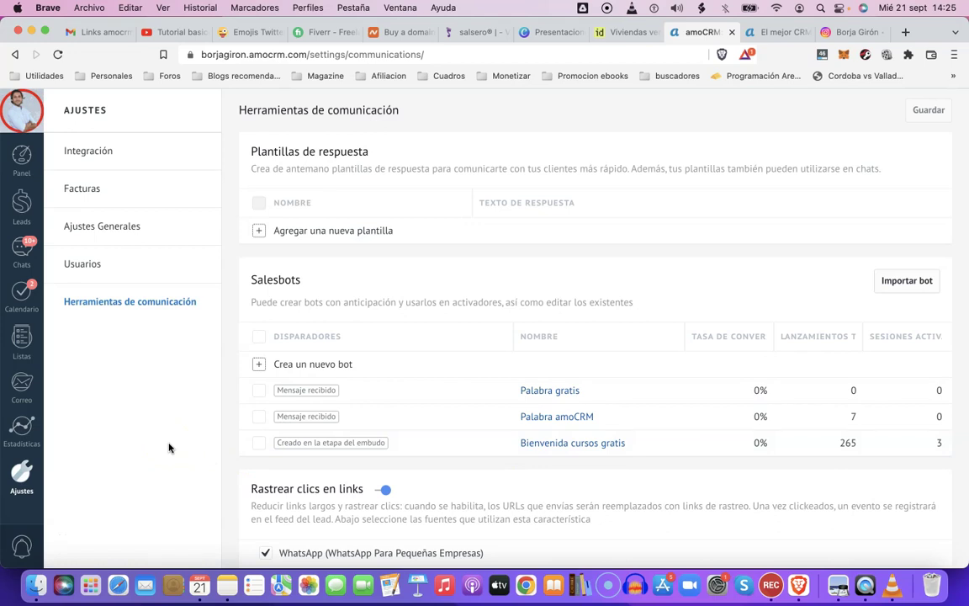
Switch to the open amoCRM landing page for Instagram and view its free trial offer
{"action": "left_click", "coordinate": [775, 32]}
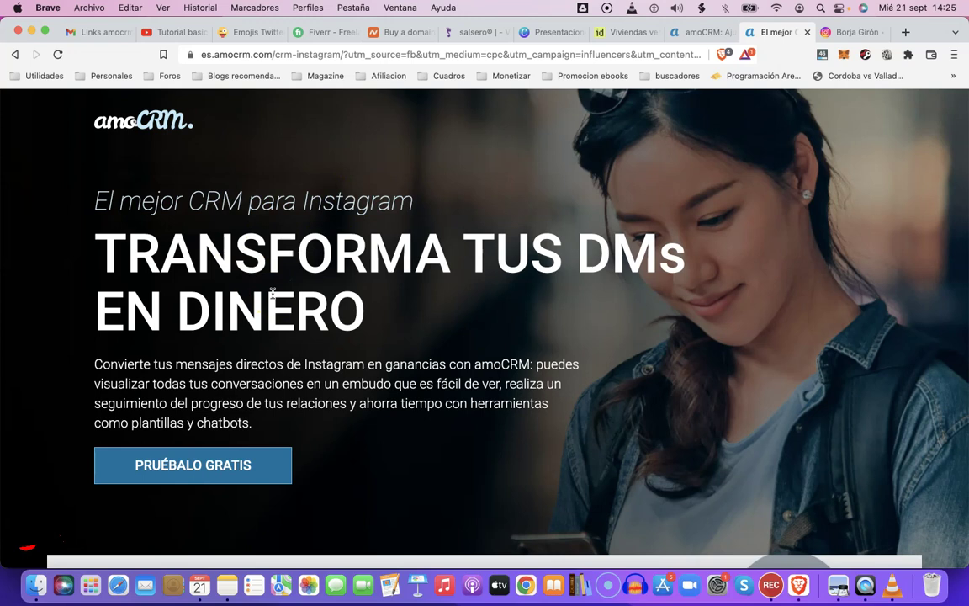
{"action": "scroll", "coordinate": [272, 292], "scroll_direction": "down", "scroll_amount": 2}
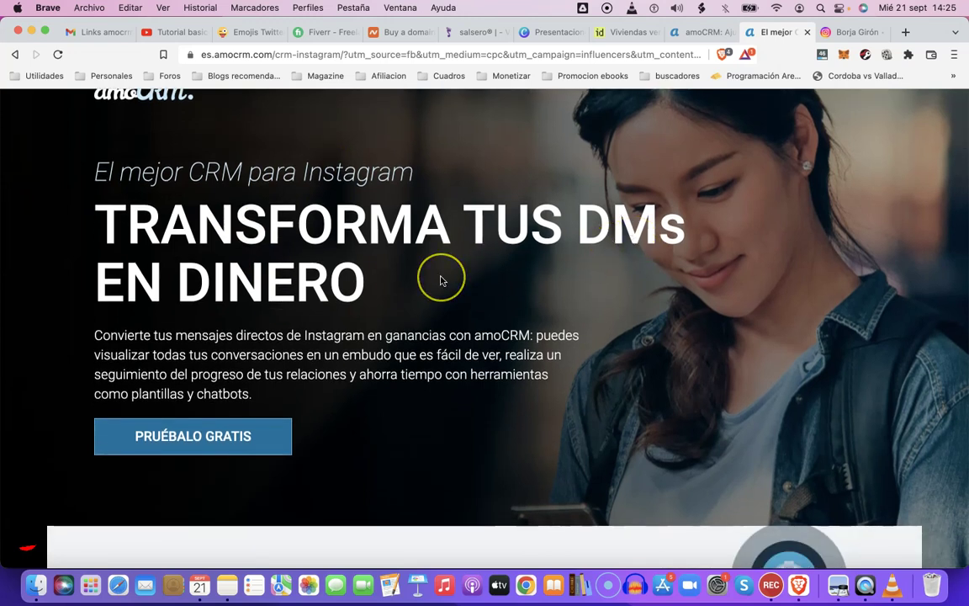